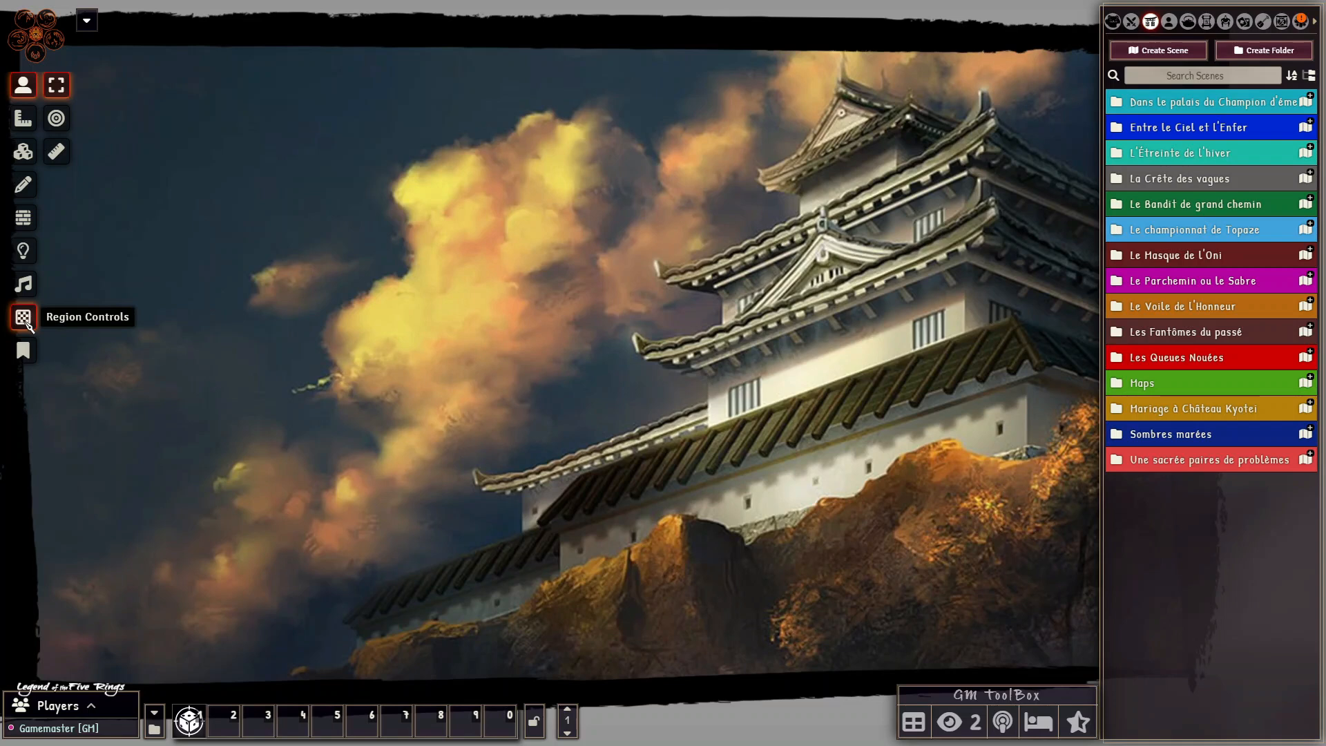
- Place an ambient light in the dark sky near the scene's upper-left corner, with a dim radius of about 3.91 grid units
click(26, 322)
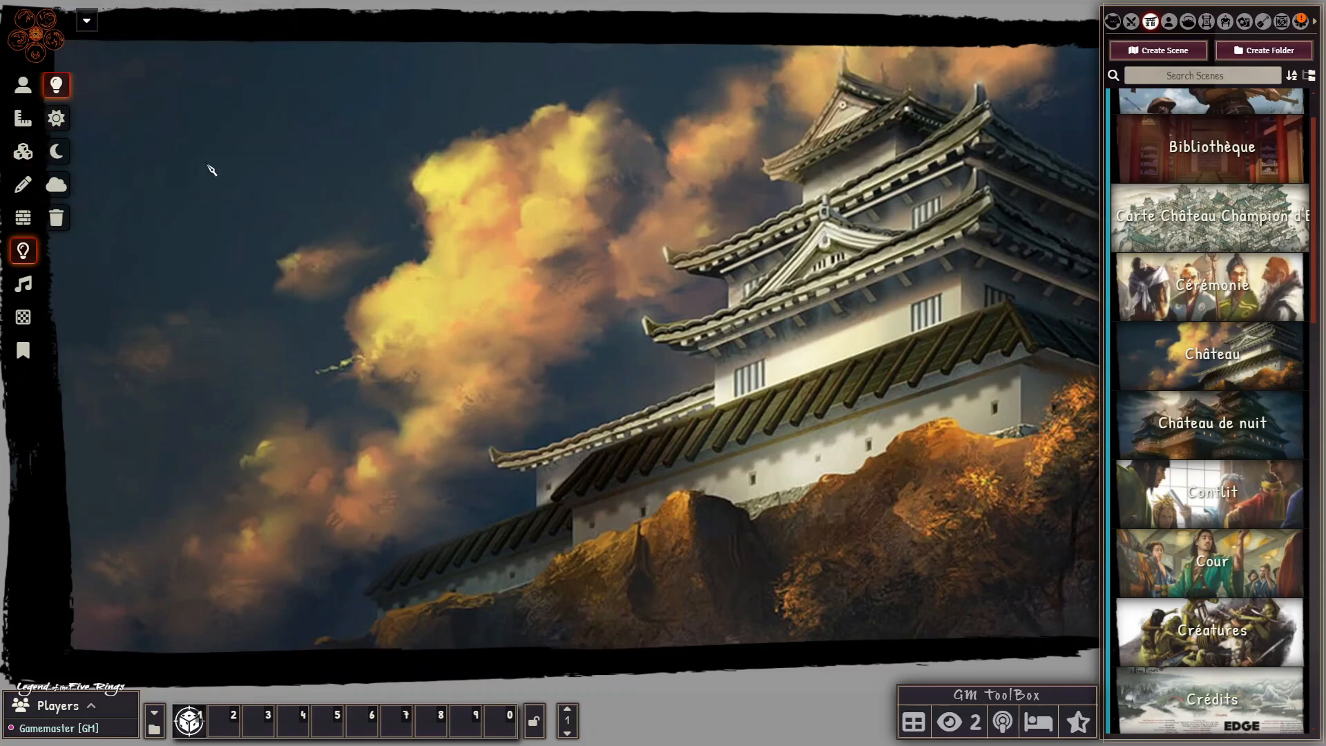
click(112, 107)
drag(167, 215, 303, 281)
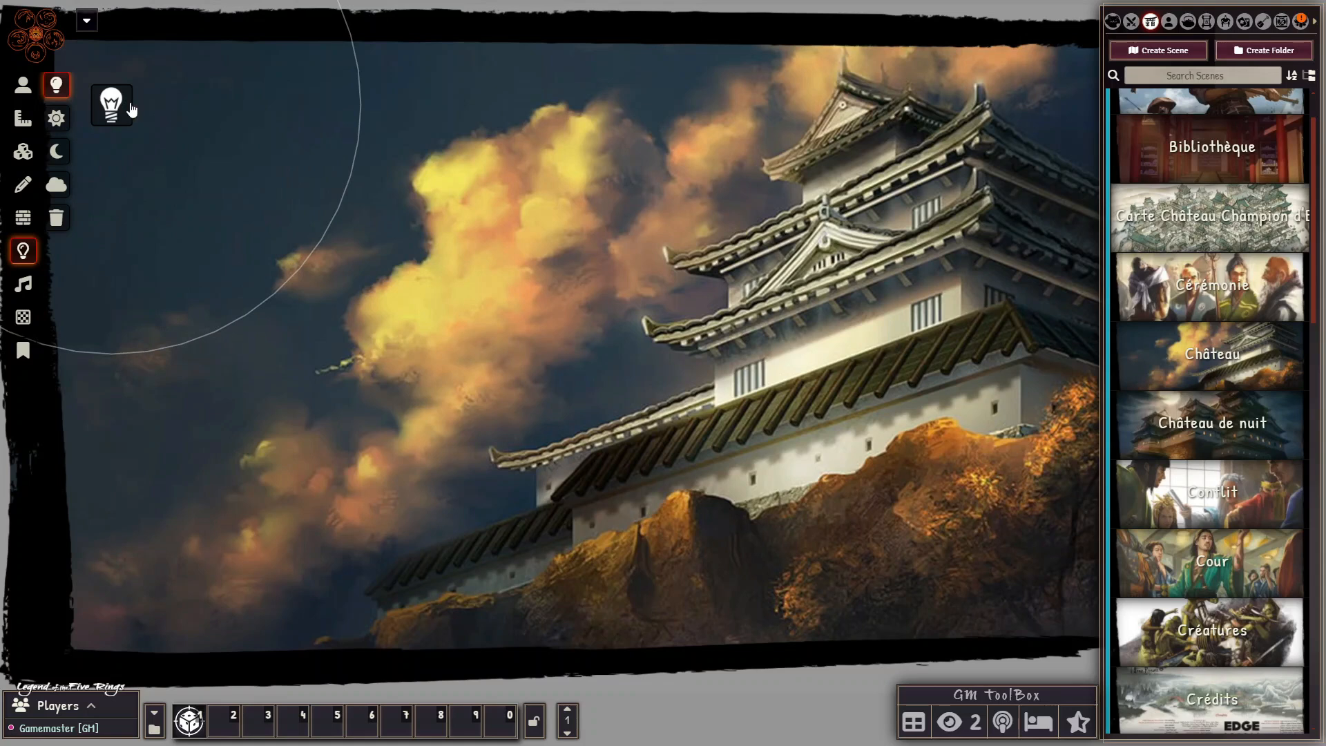
- Set the corner light's colour to yellow (RGB 247, 215, 8) and update the light source
double_click(122, 125)
click(755, 373)
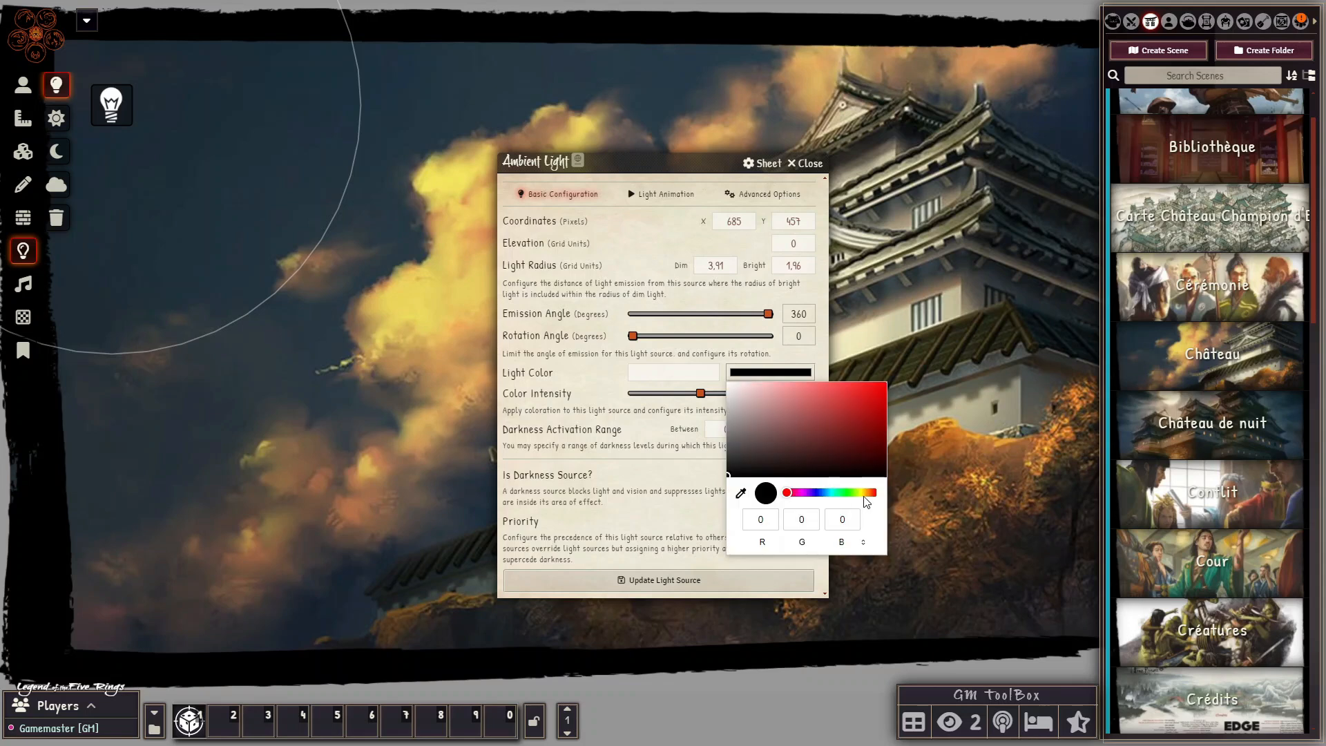
click(863, 492)
click(882, 385)
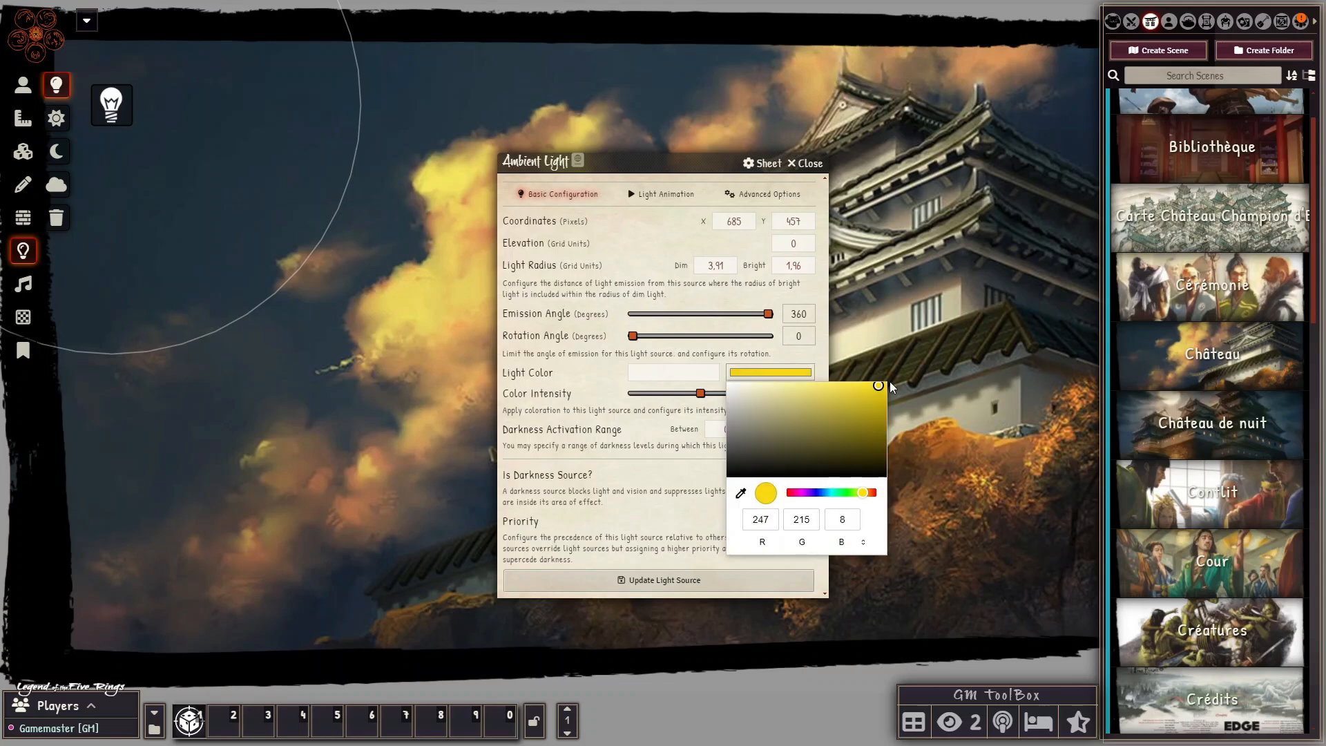
click(620, 580)
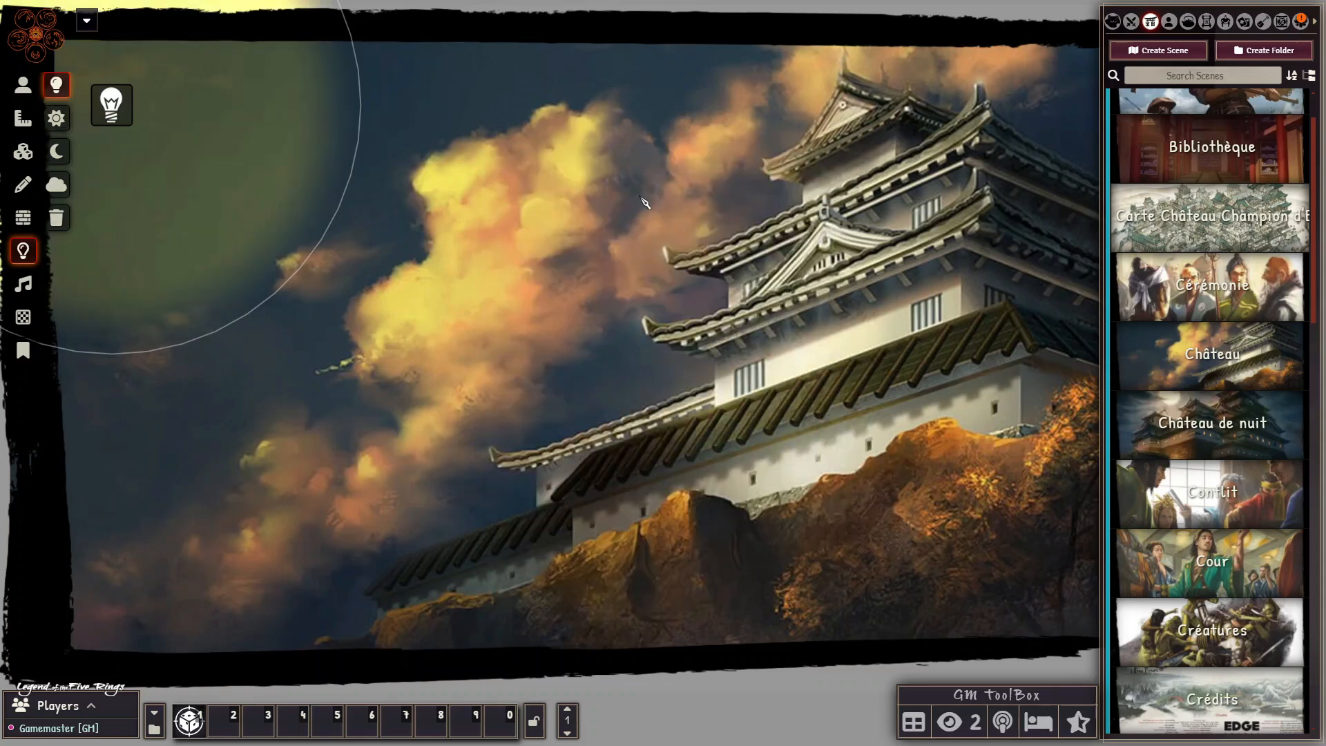
- Place a second ambient light with a dim radius of about 3.8 beside the large yellow cloud and colour it green
drag(315, 216, 497, 377)
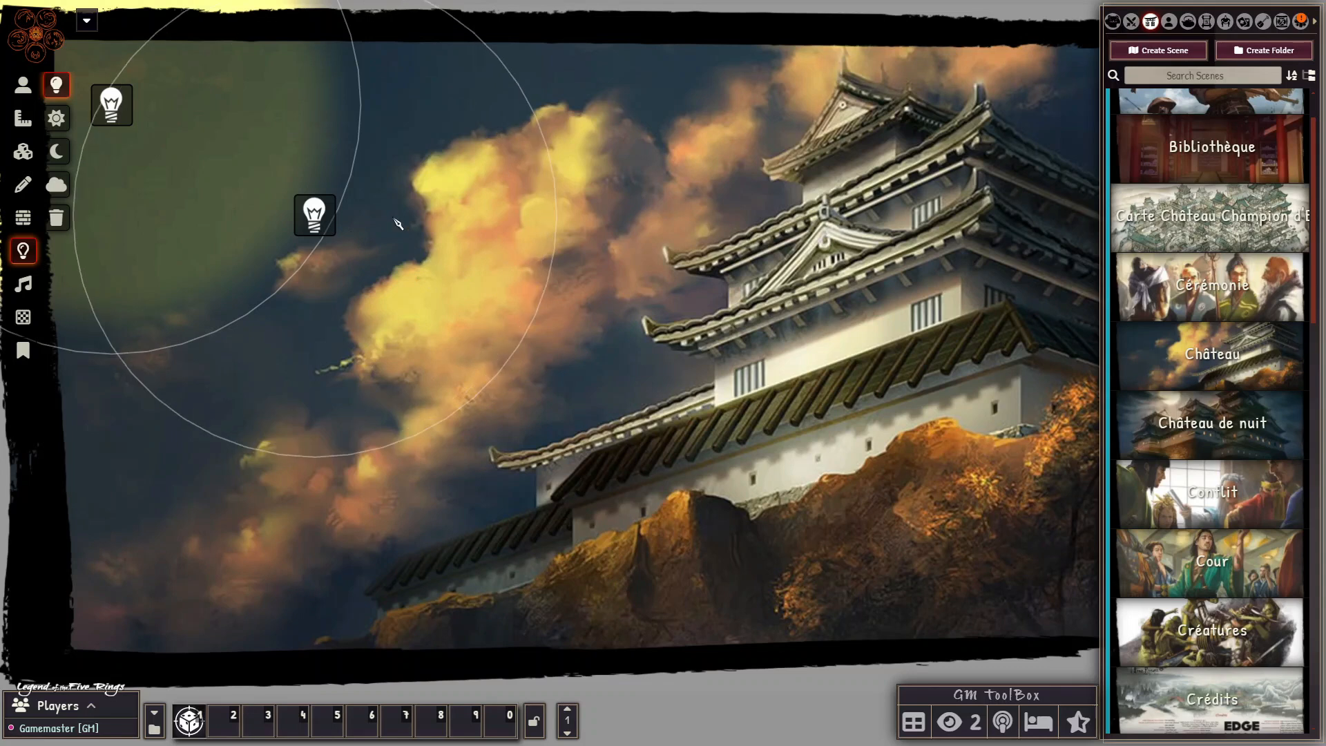
drag(322, 216, 359, 329)
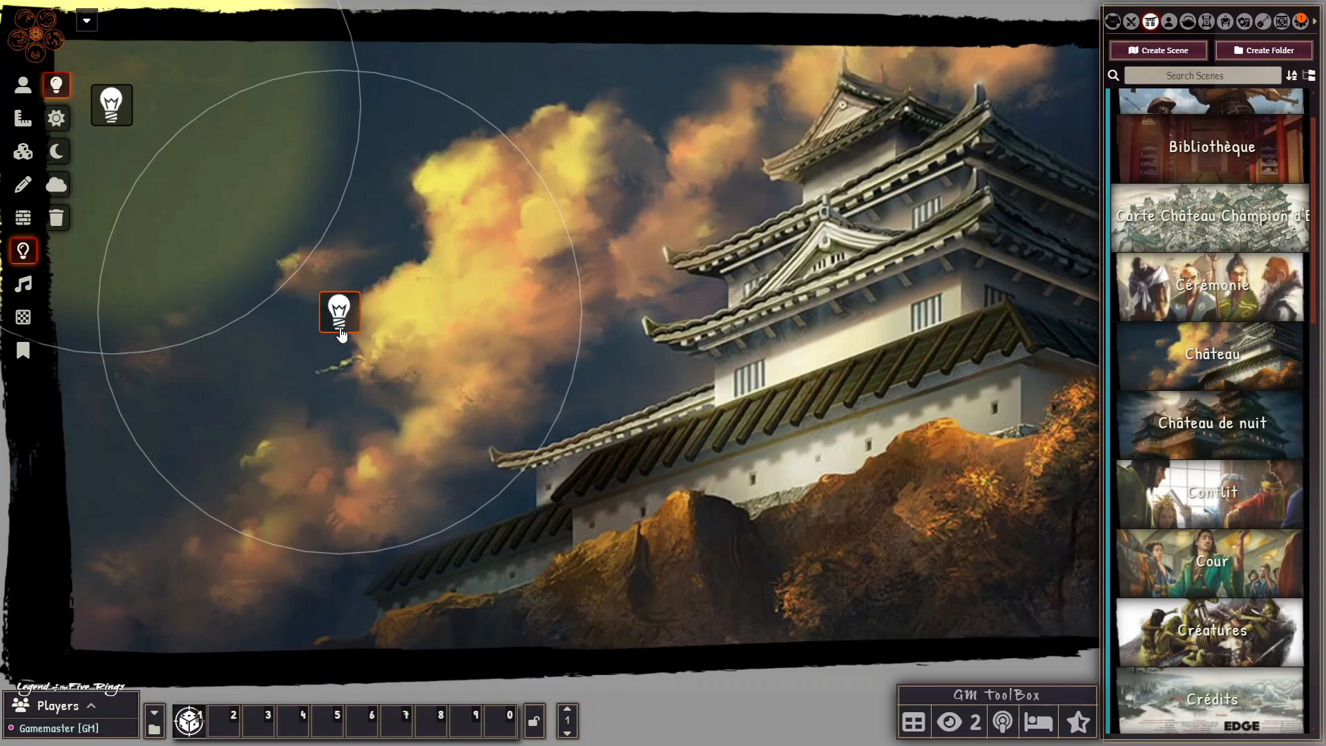
double_click(340, 324)
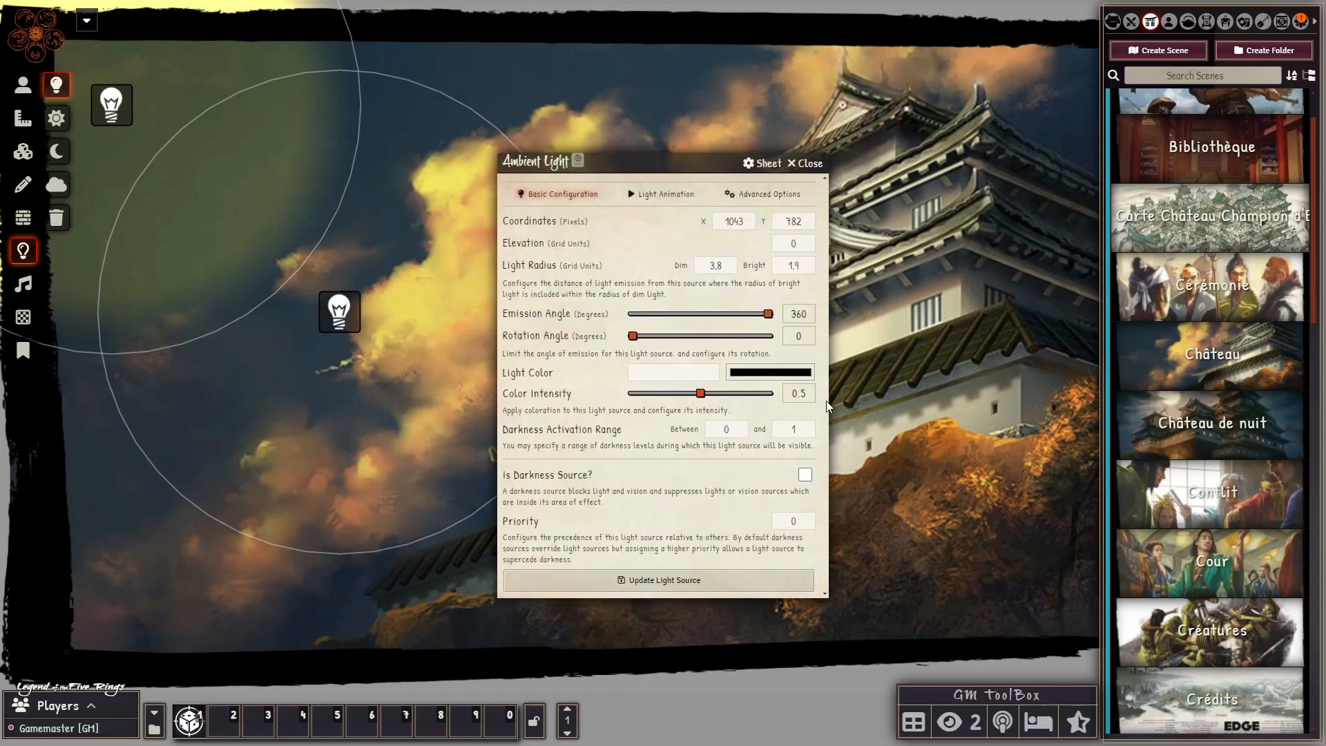
click(804, 372)
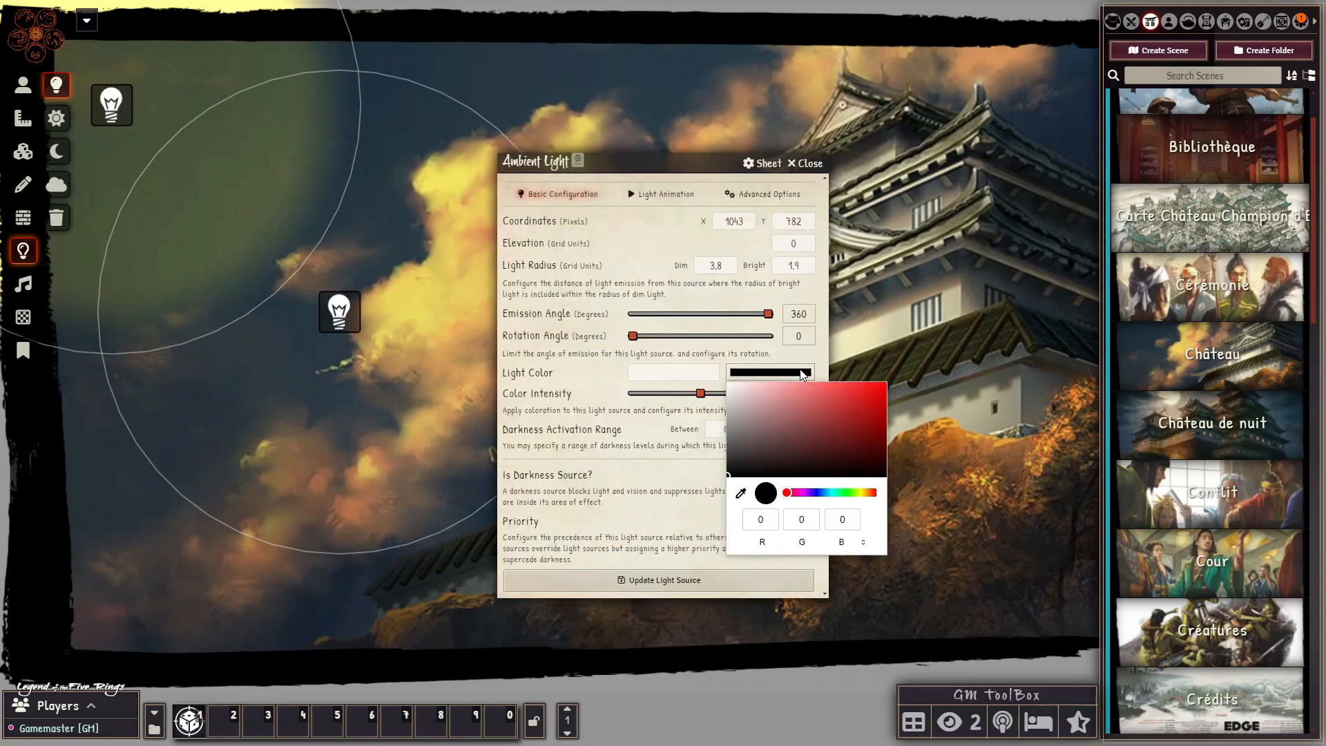
click(849, 492)
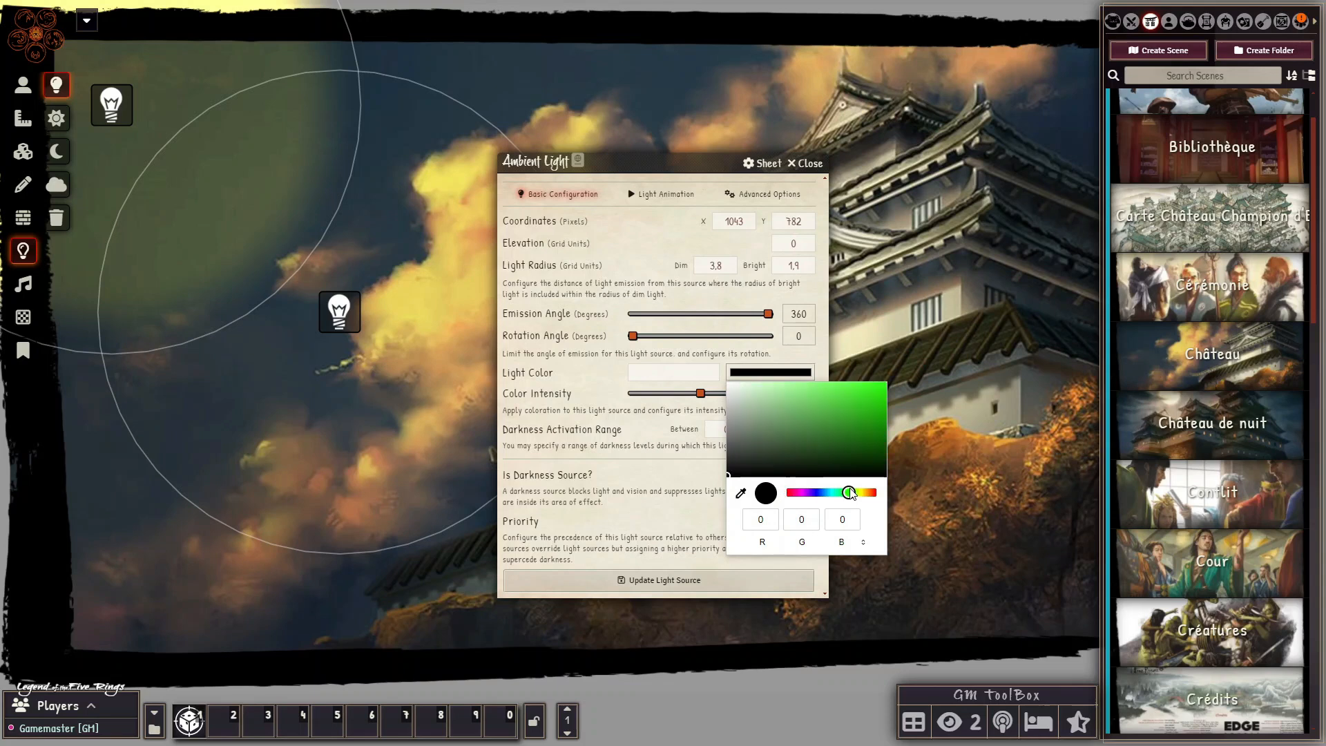
drag(863, 422, 835, 397)
click(662, 582)
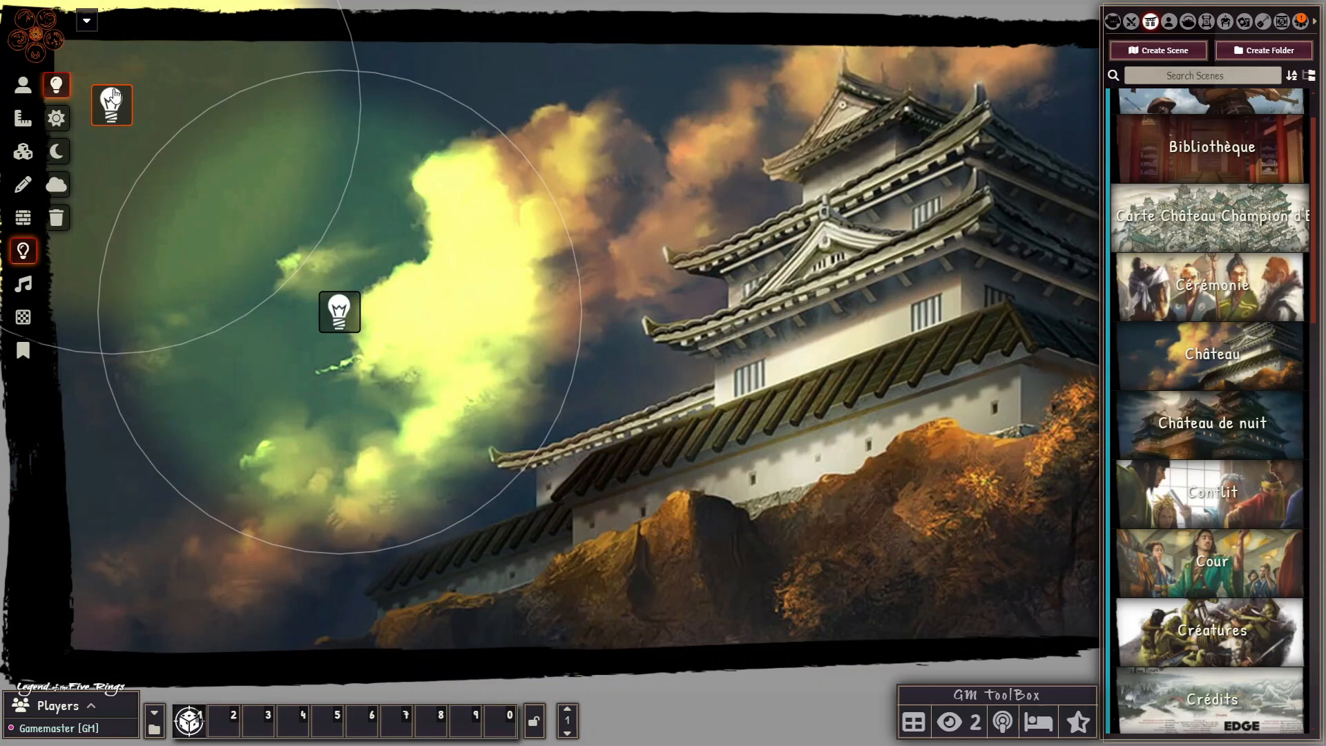
- Duplicate the yellow corner light onto the castle's lower-left roof edge
key(ctrl+c)
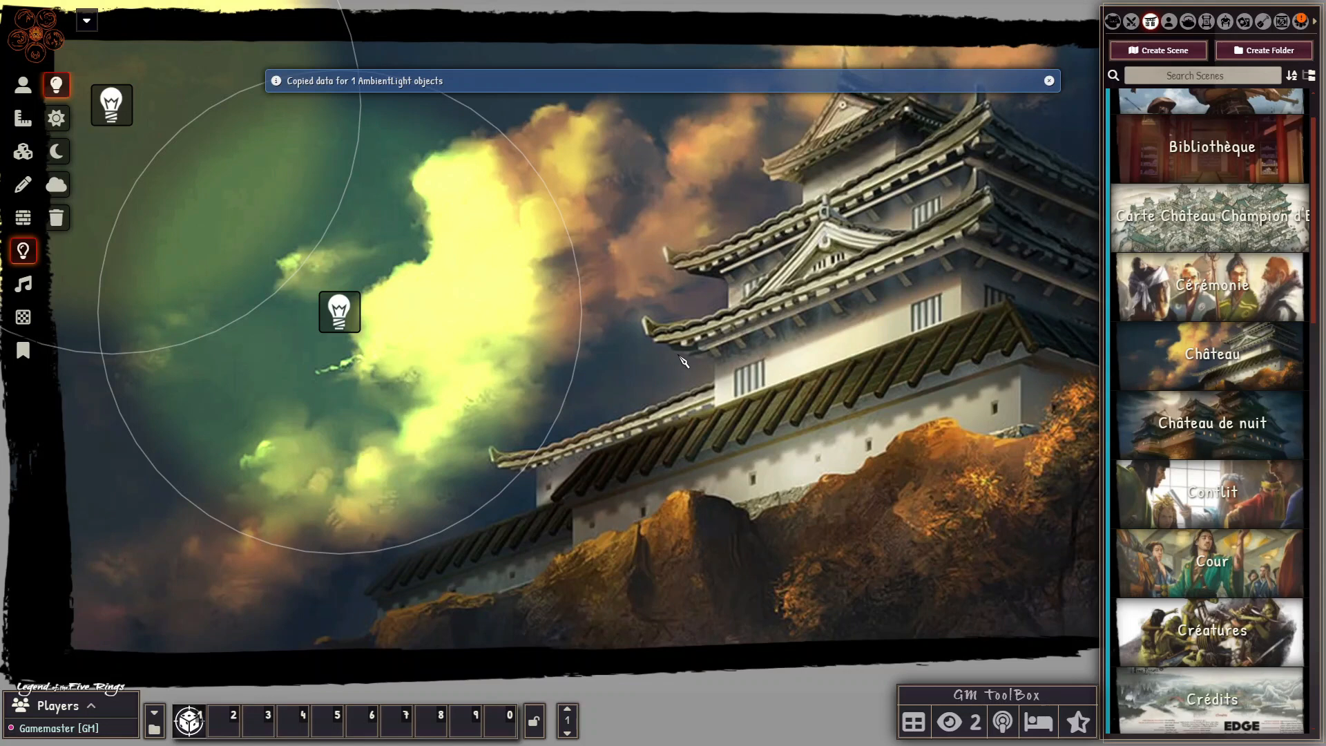
key(ctrl+v)
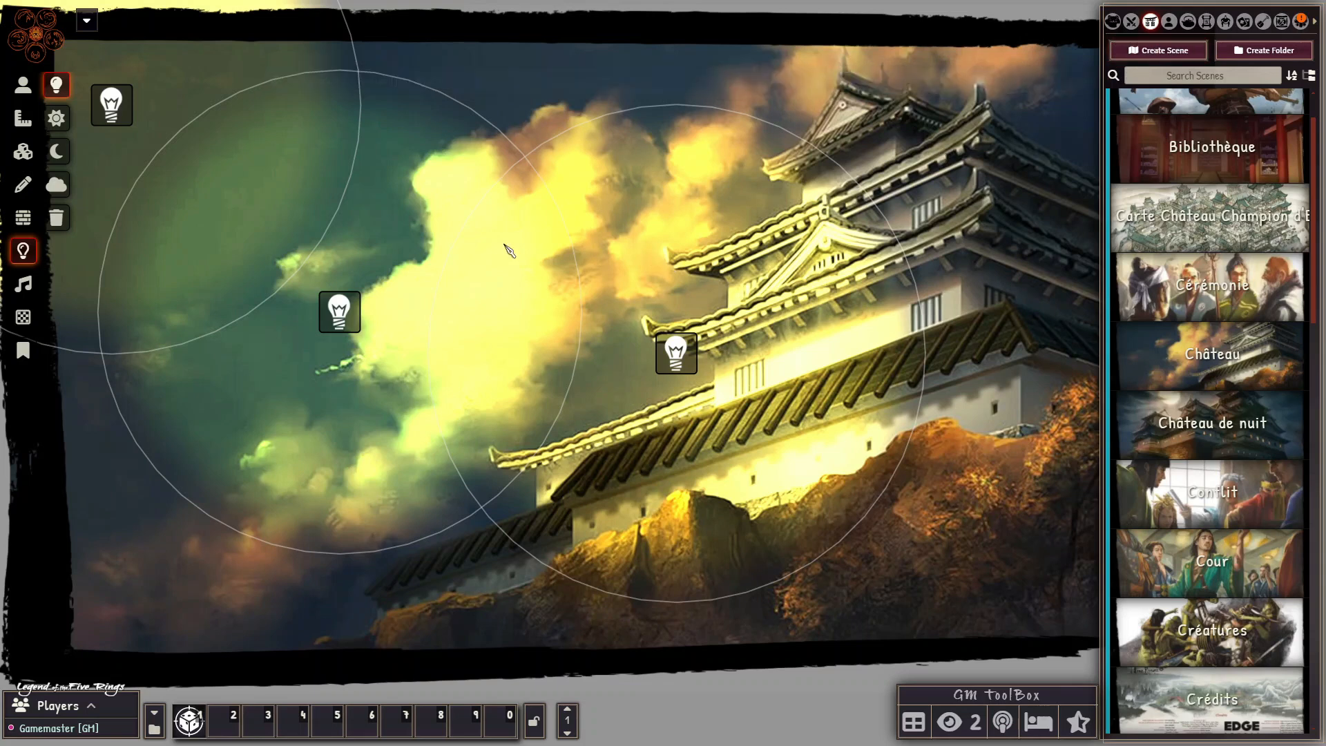
- Turn the green light beside the cloud into a darkness source and update it
double_click(339, 310)
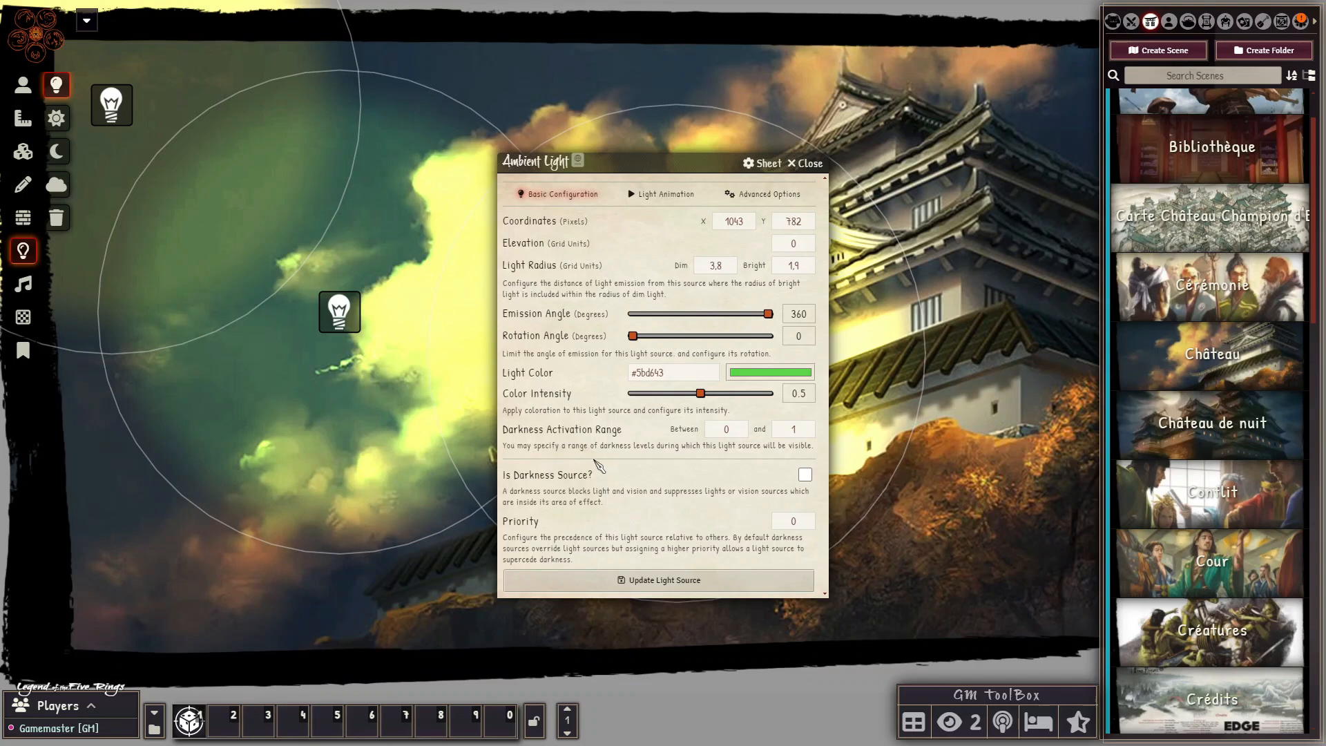
click(805, 474)
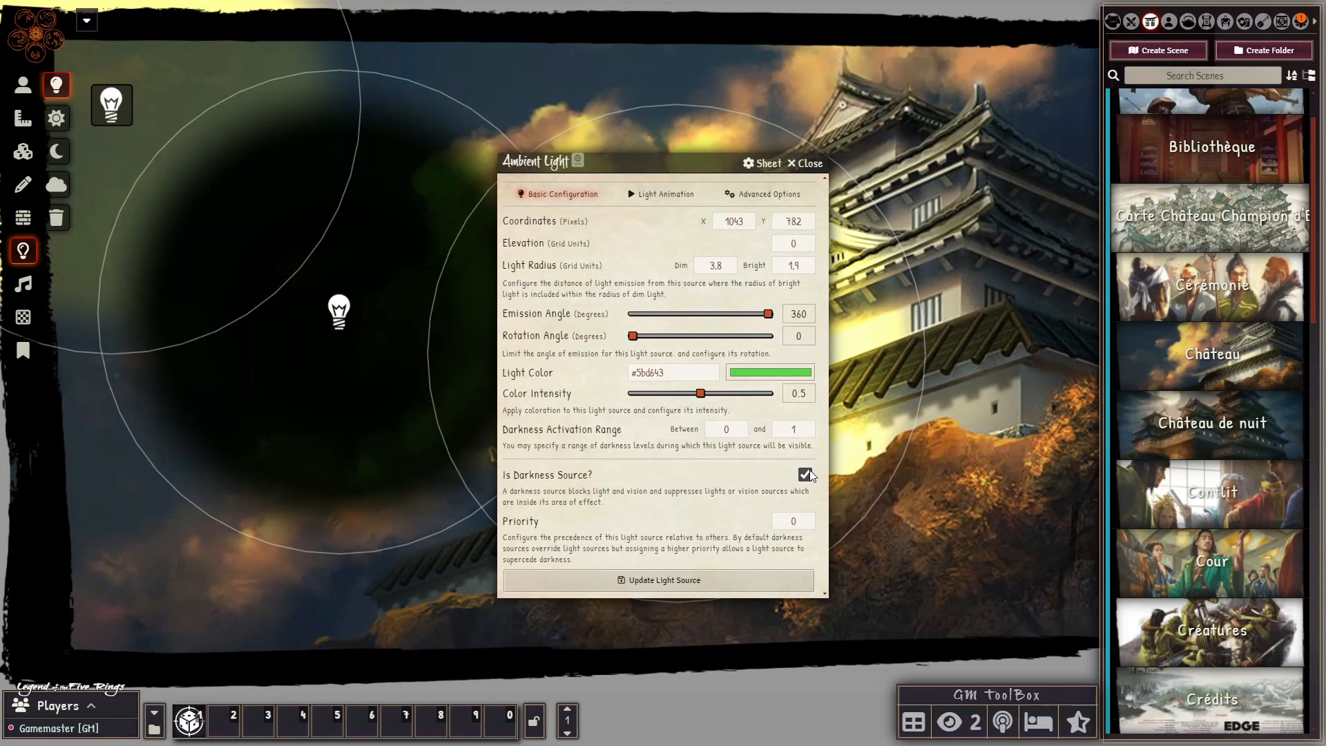
click(671, 579)
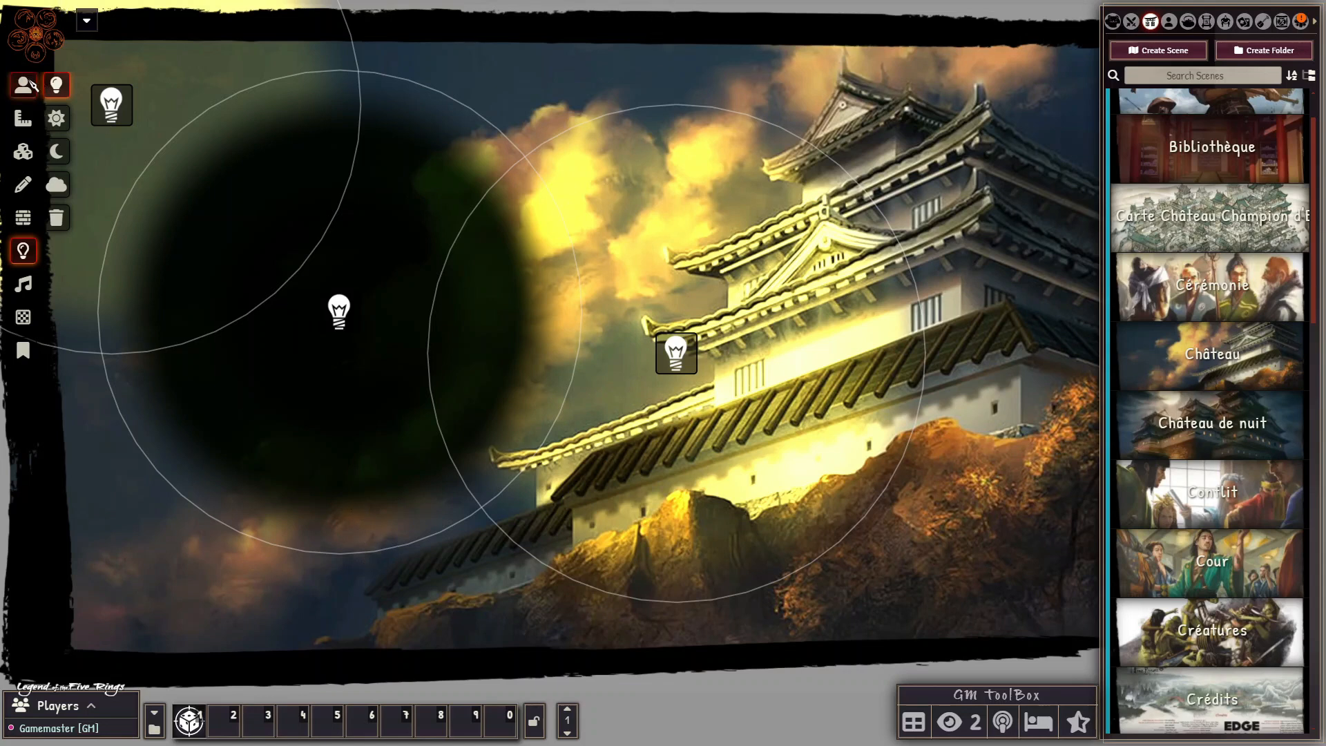
- Switch to the token controls and place the Scorpion clan character's token on the castle's middle roof
click(28, 83)
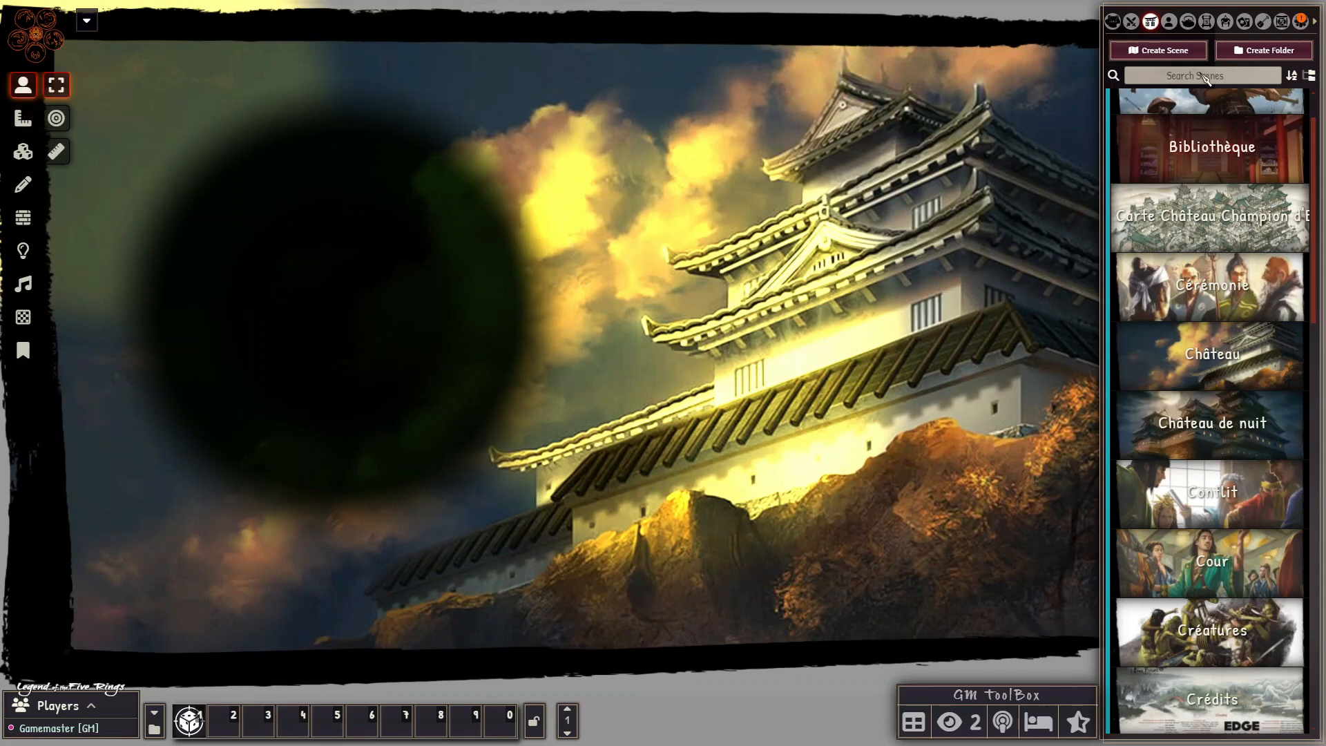
click(1175, 29)
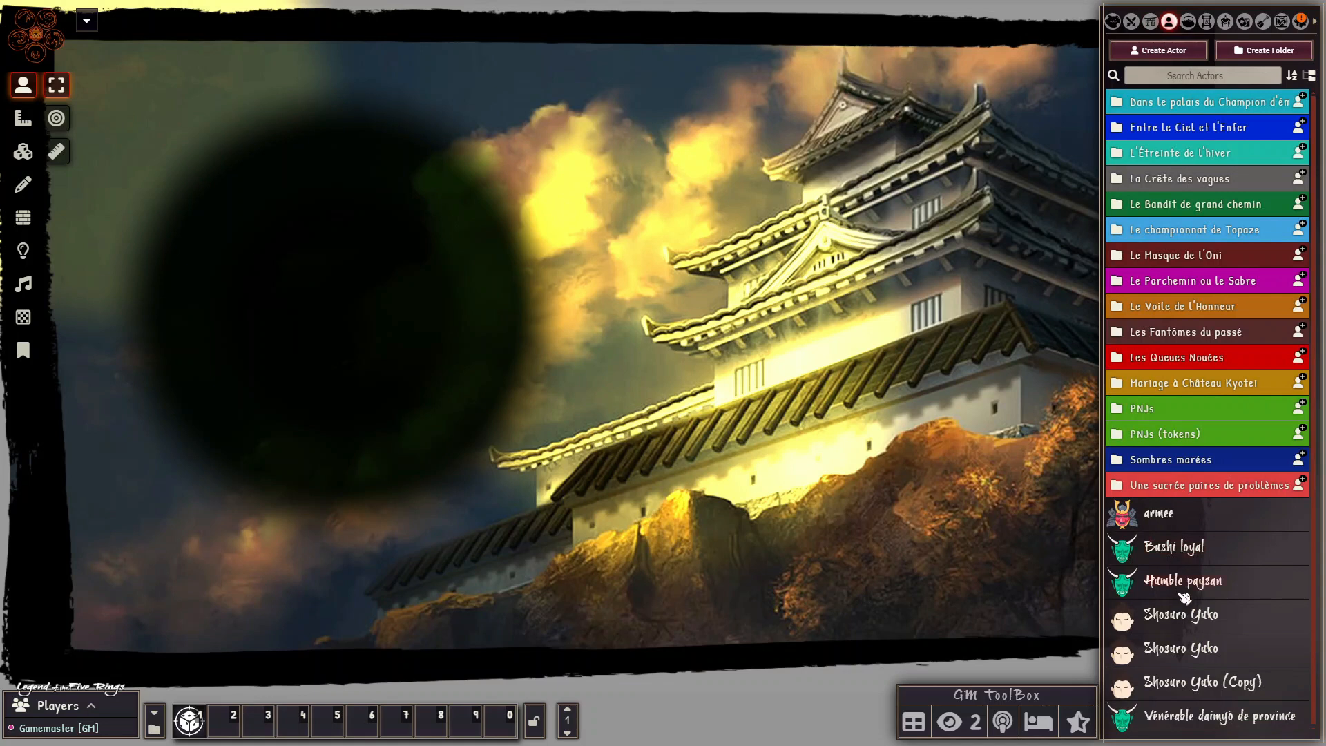
drag(1122, 512, 823, 304)
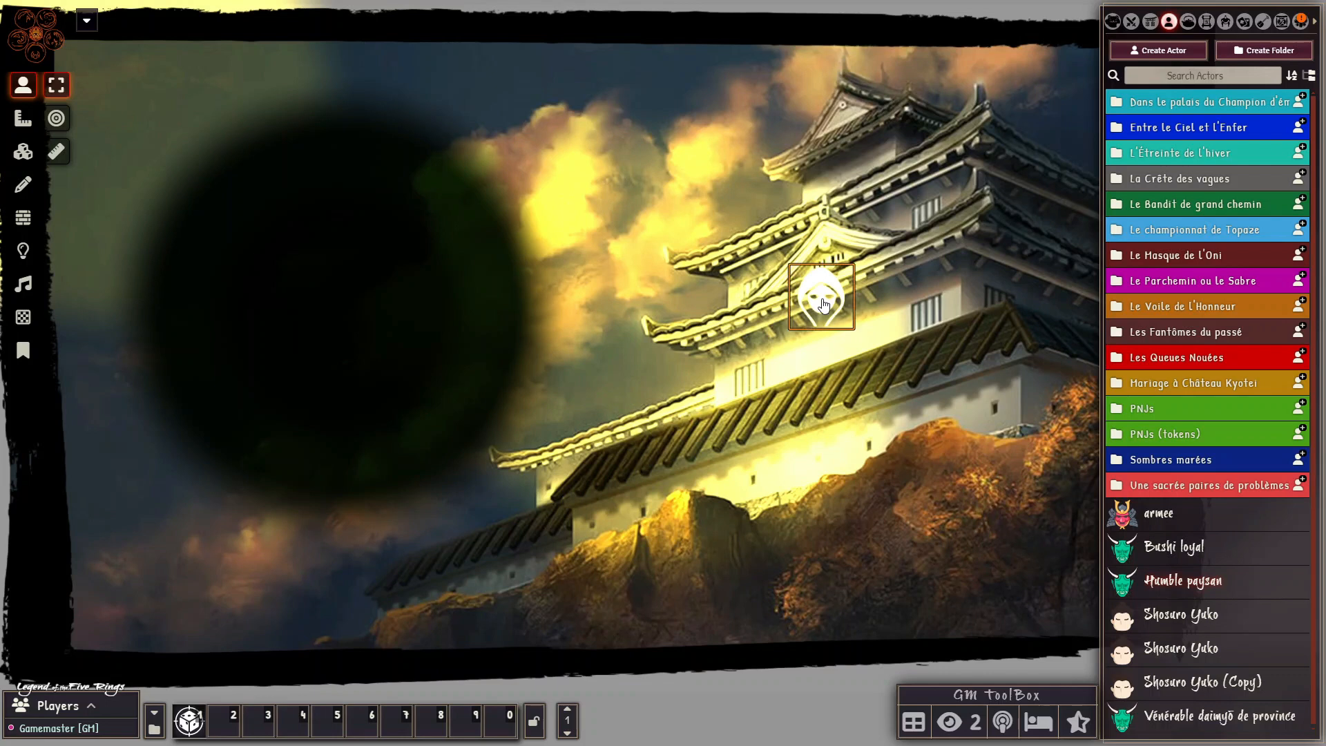
- Enable vision in the placed token's configuration, update the token and close its character sheet
double_click(823, 304)
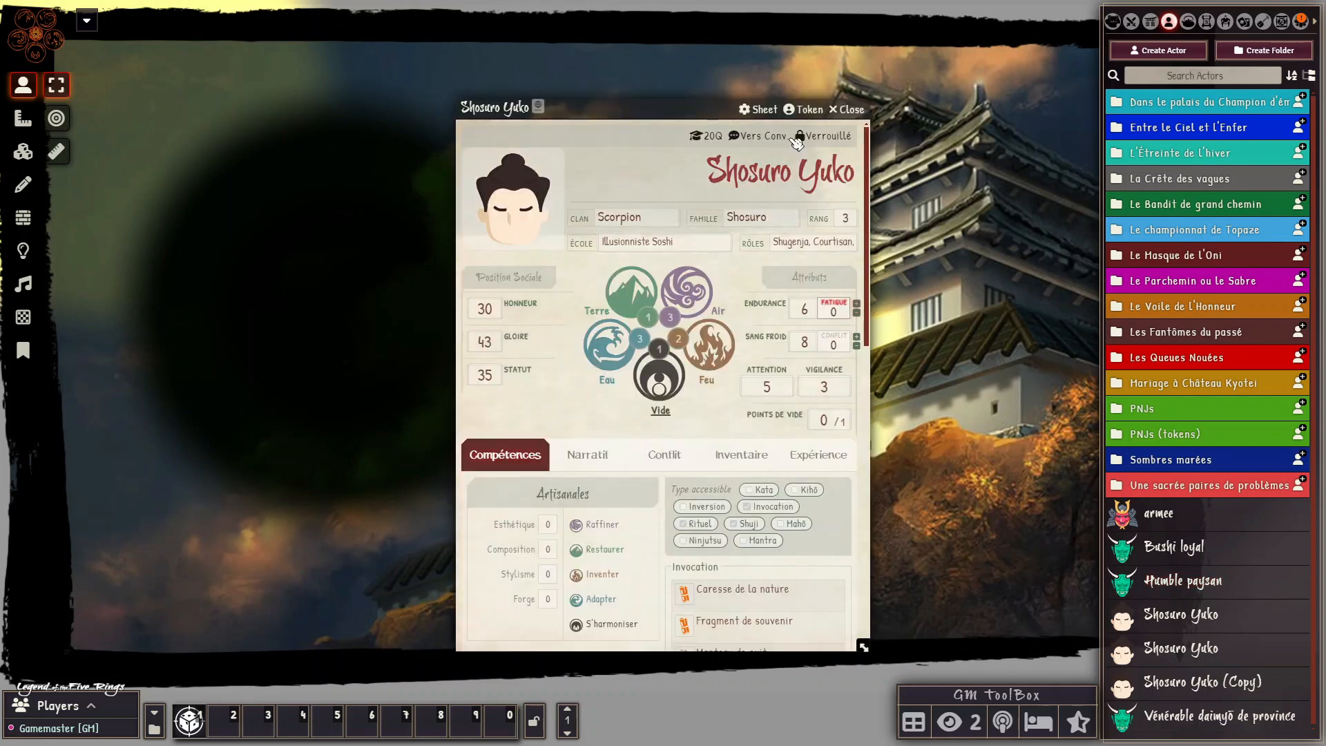
click(808, 110)
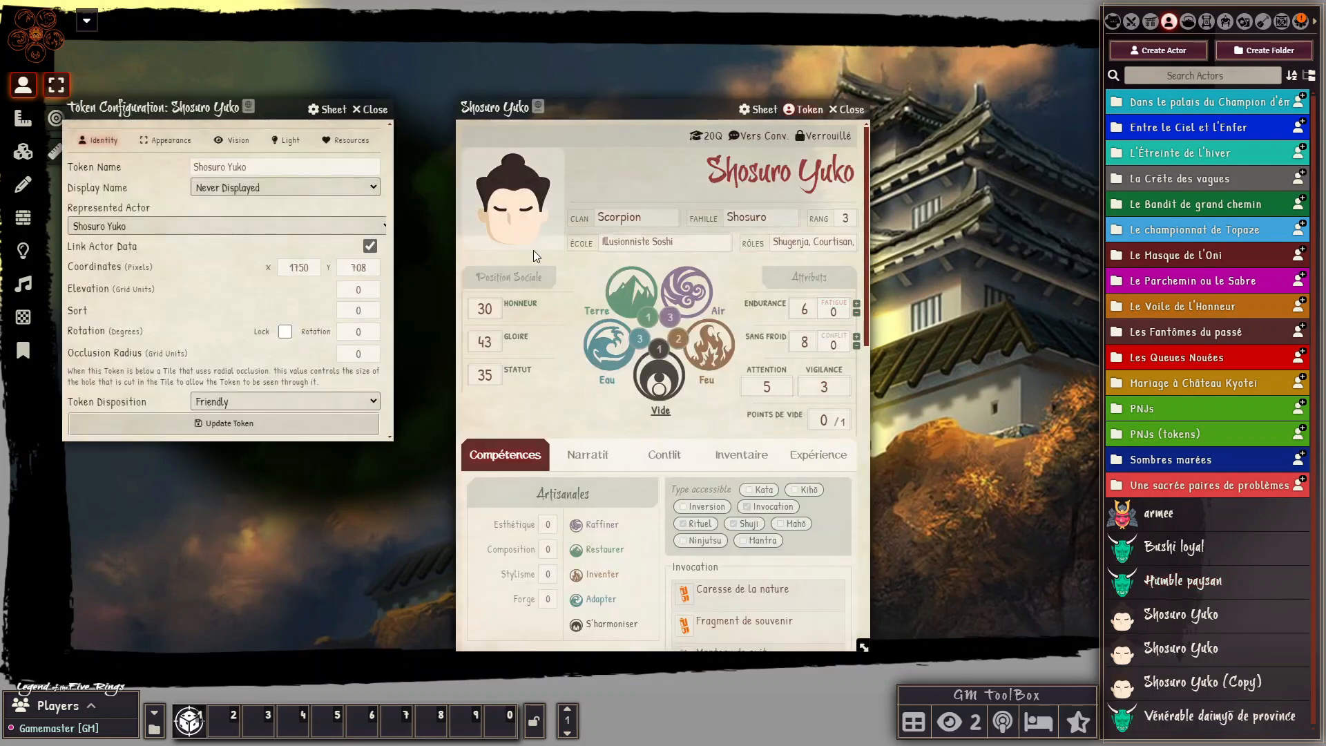
click(238, 140)
click(370, 189)
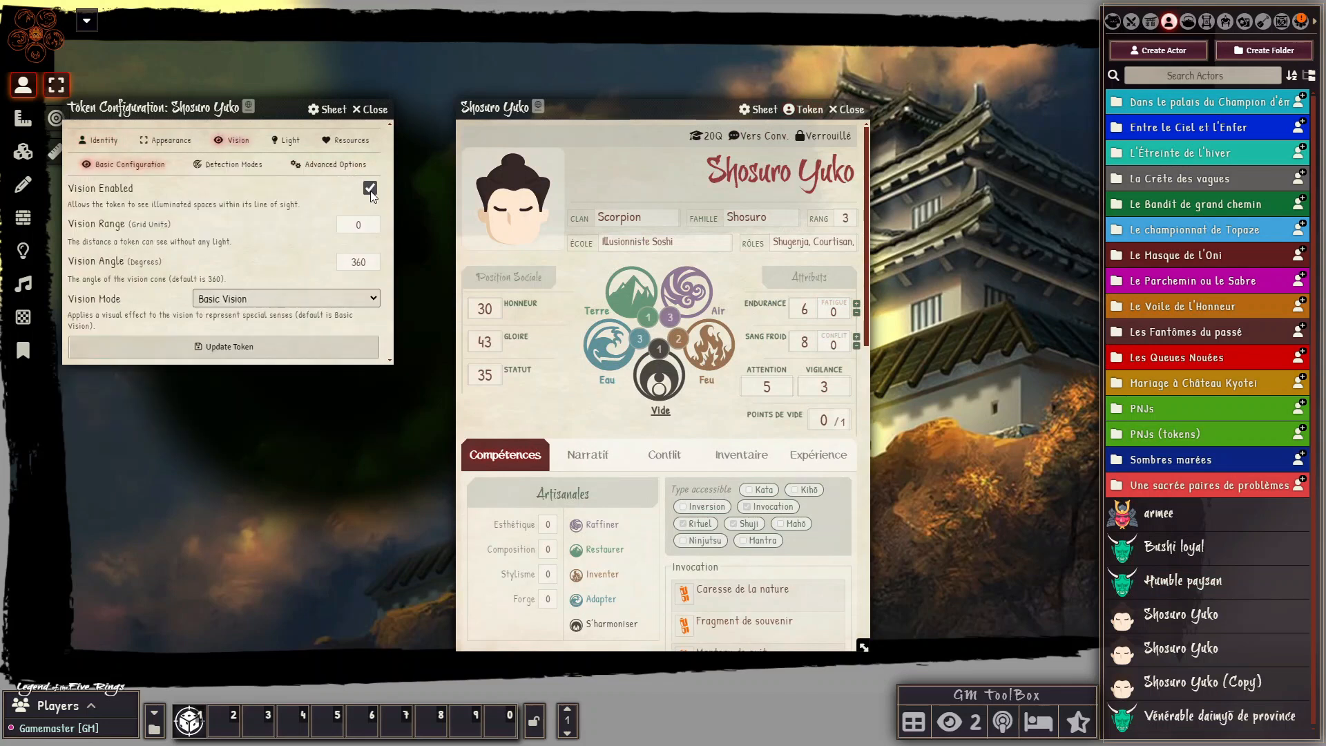
click(287, 348)
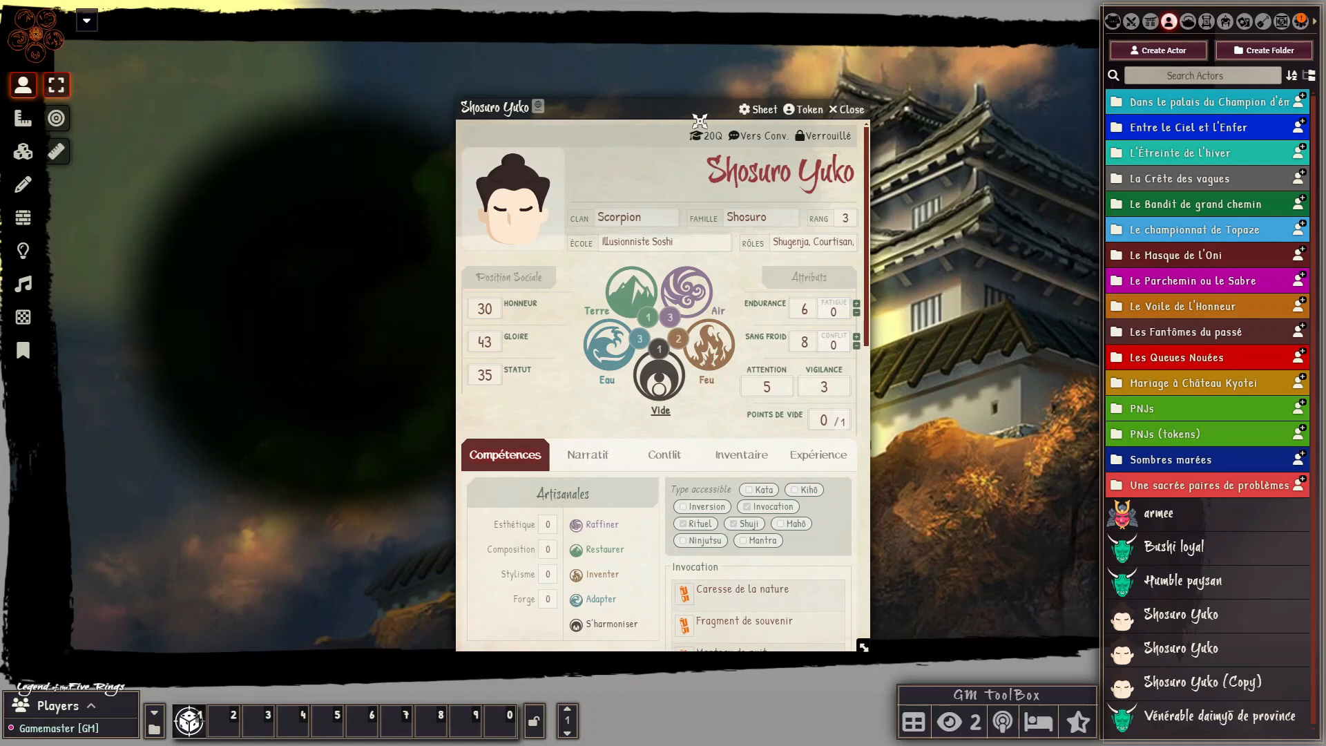
click(861, 110)
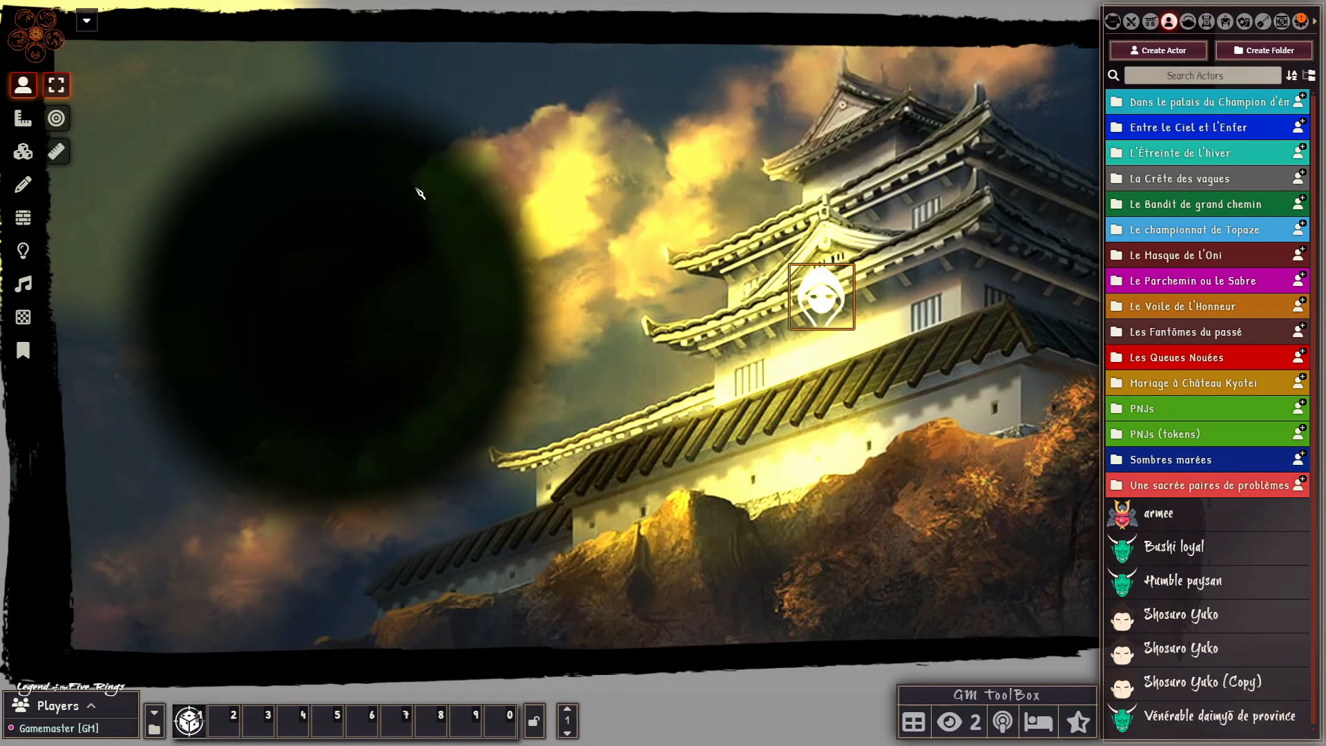
- Move the token straight left from the castle roof through the darkness area to the scene's left side
key(Left)
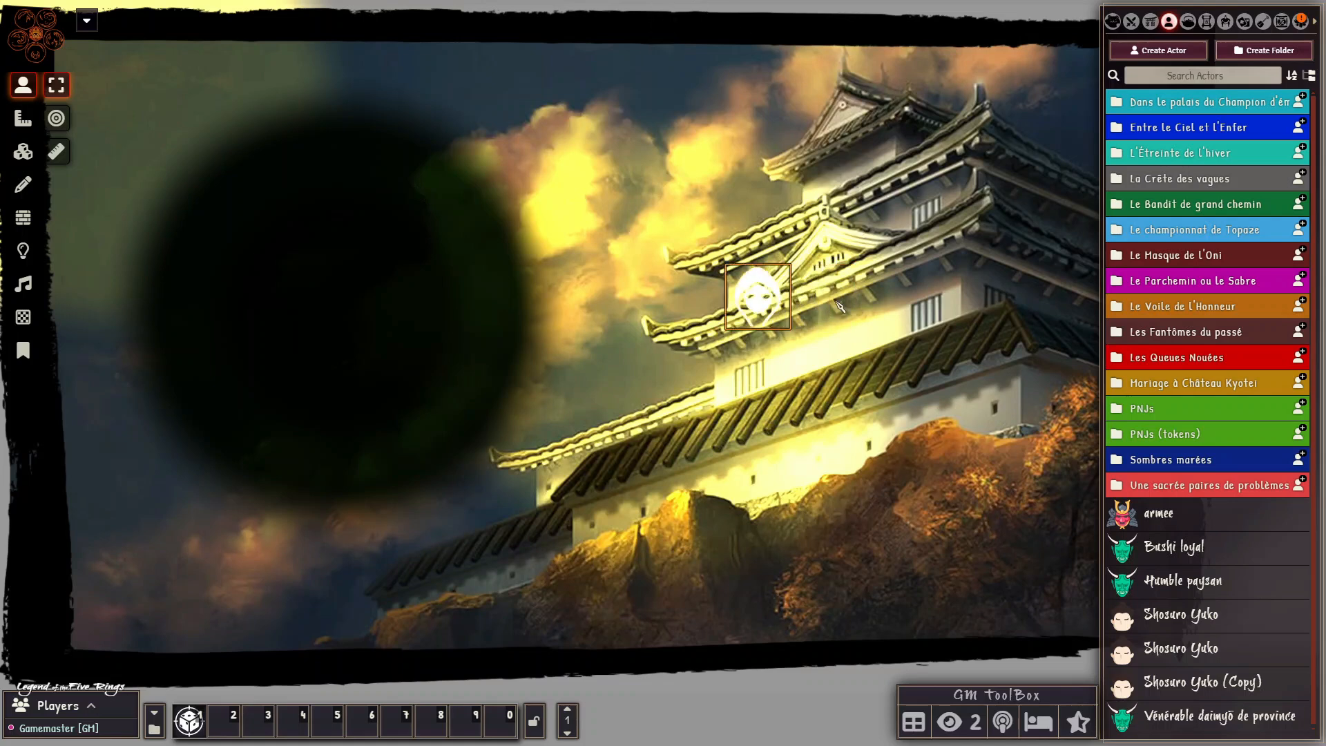
key(Left)
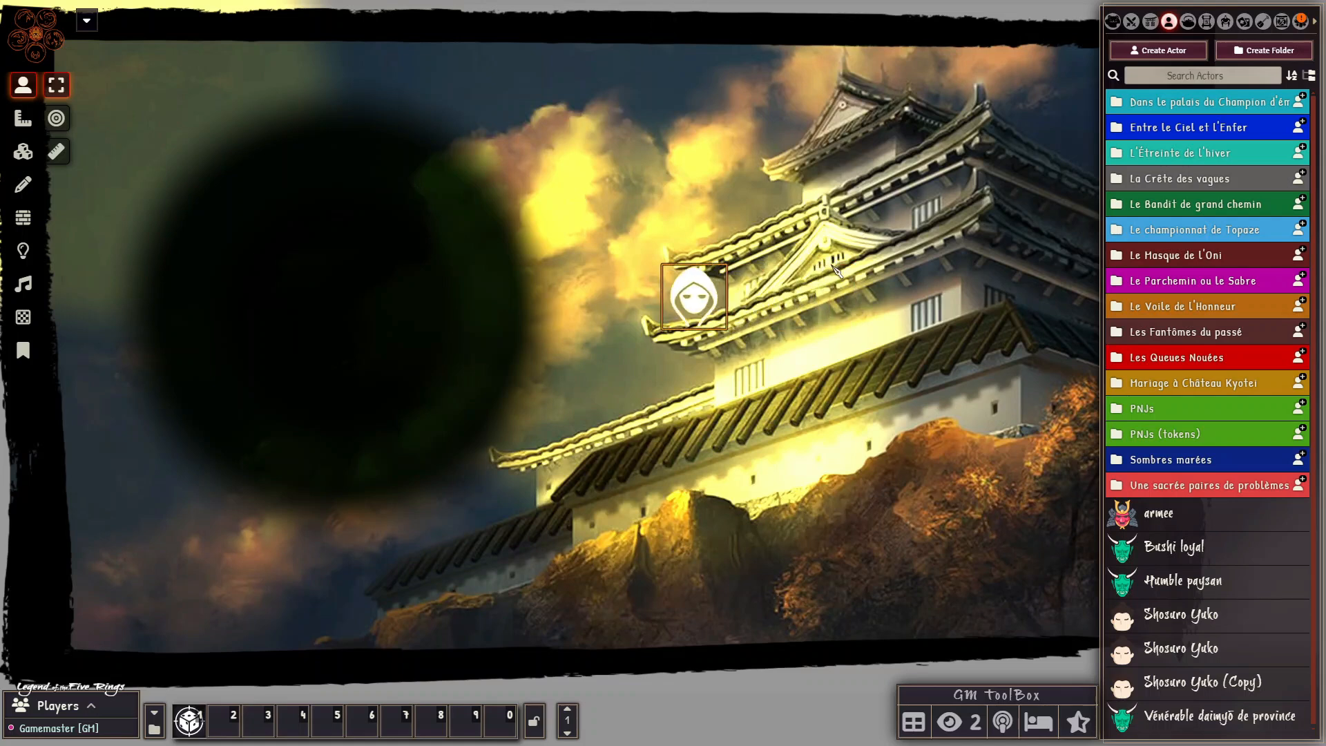
key(Left)
key(Left)
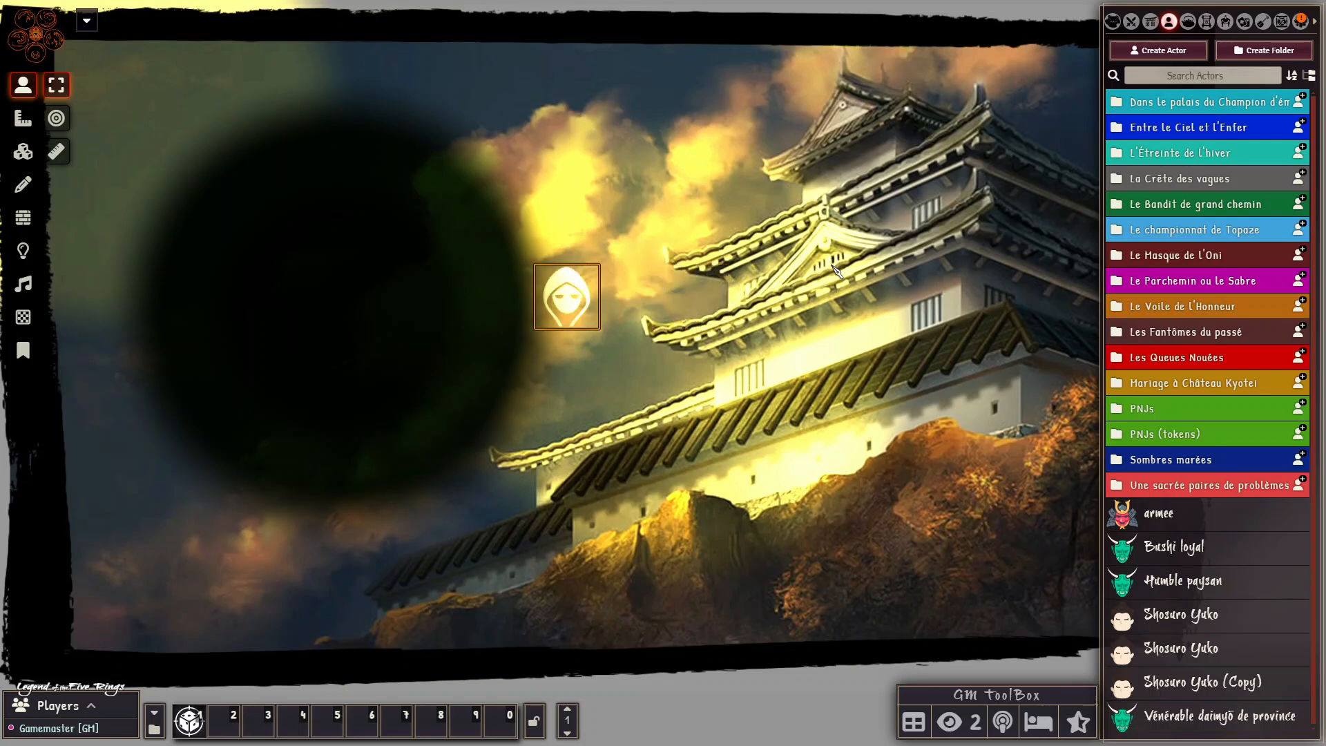
key(Left)
key(Left)
key(Left)
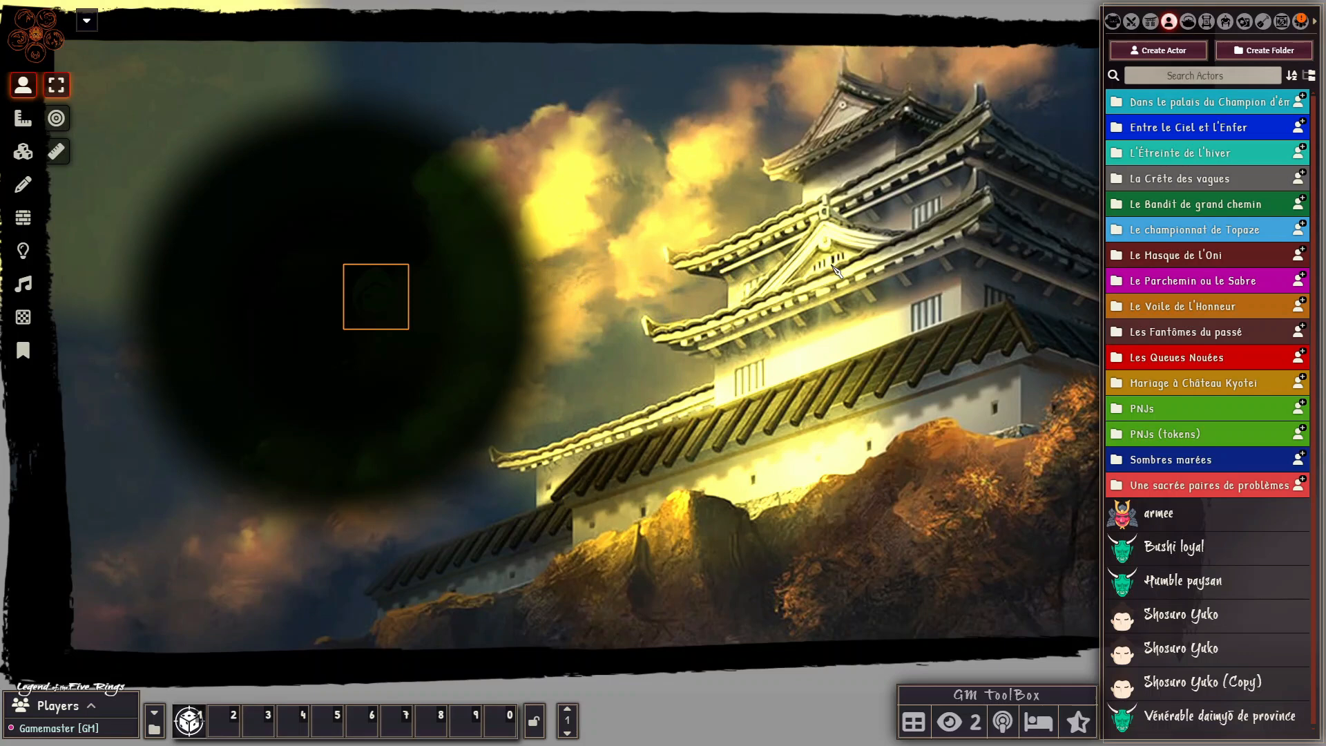
key(Left)
key(Left)
key(Left)
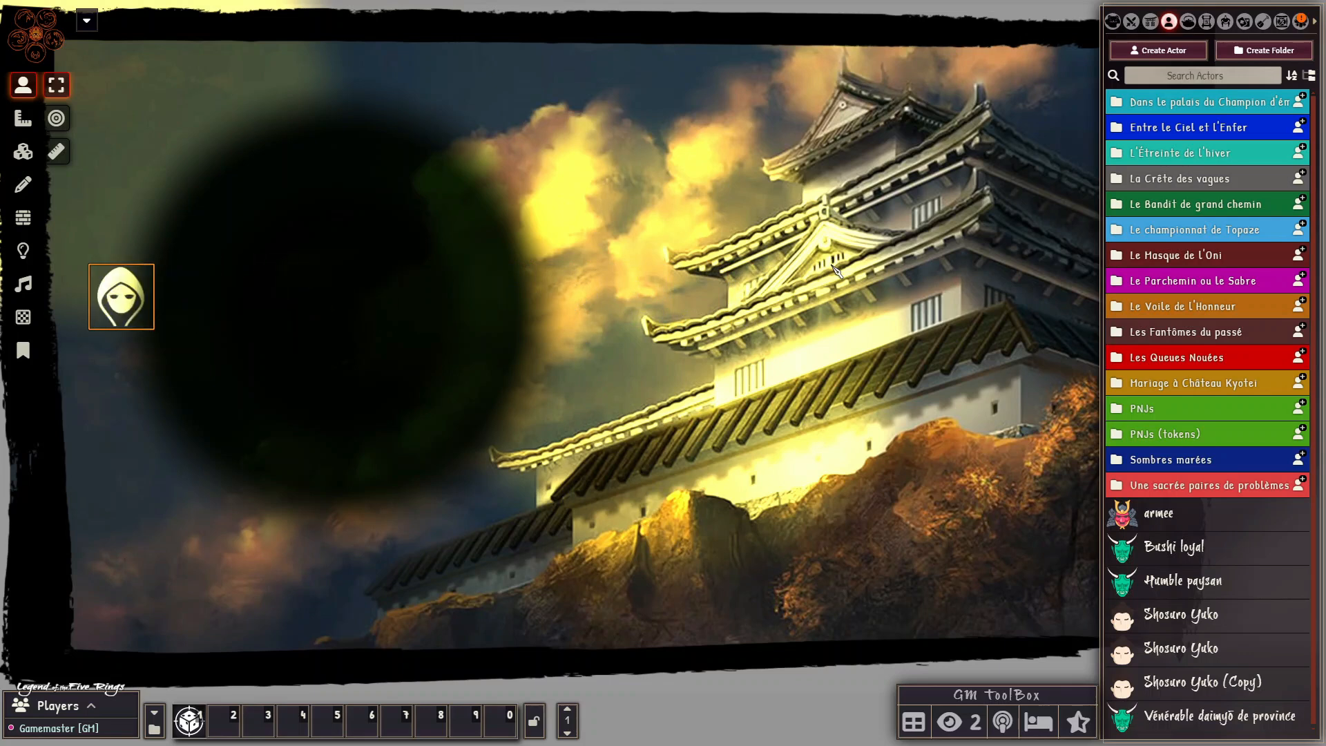
key(Left)
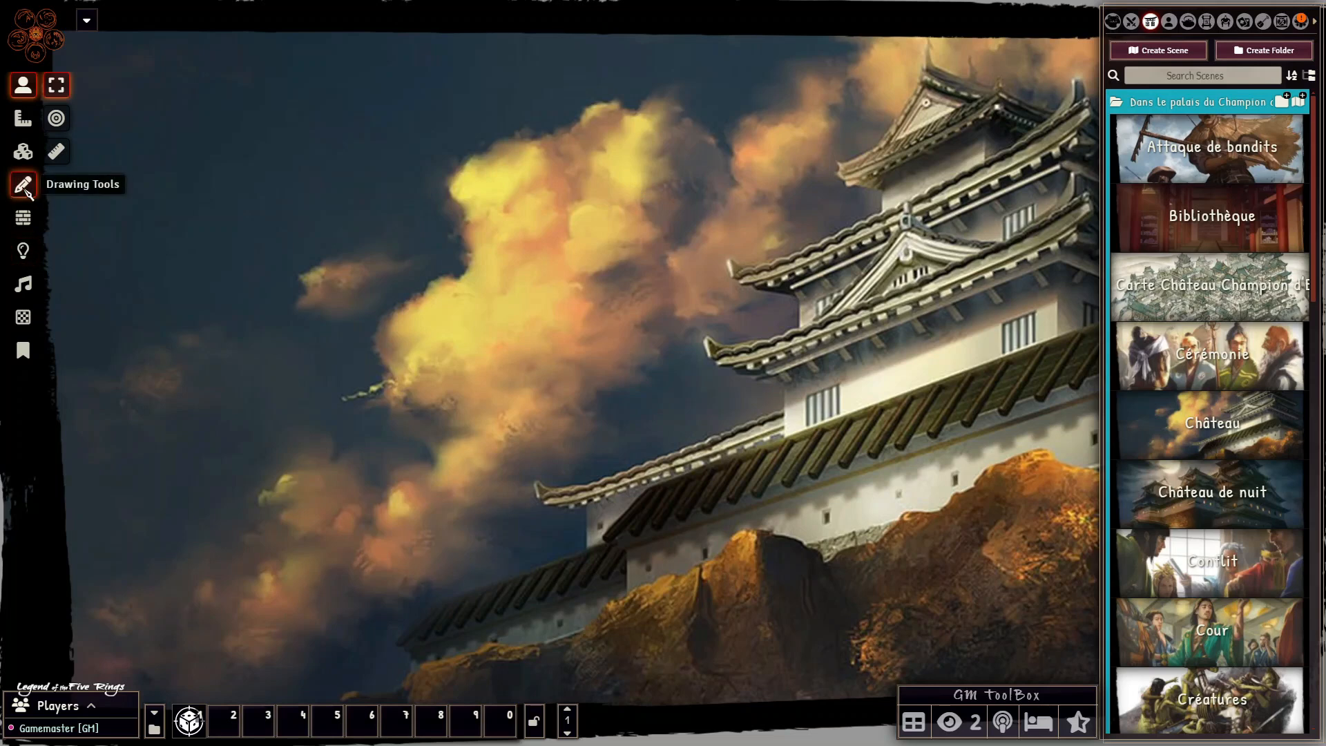
- Draw two rectangles on the castle scene, one over the upper sky and cloud and a larger one over the lower castle wall
click(24, 187)
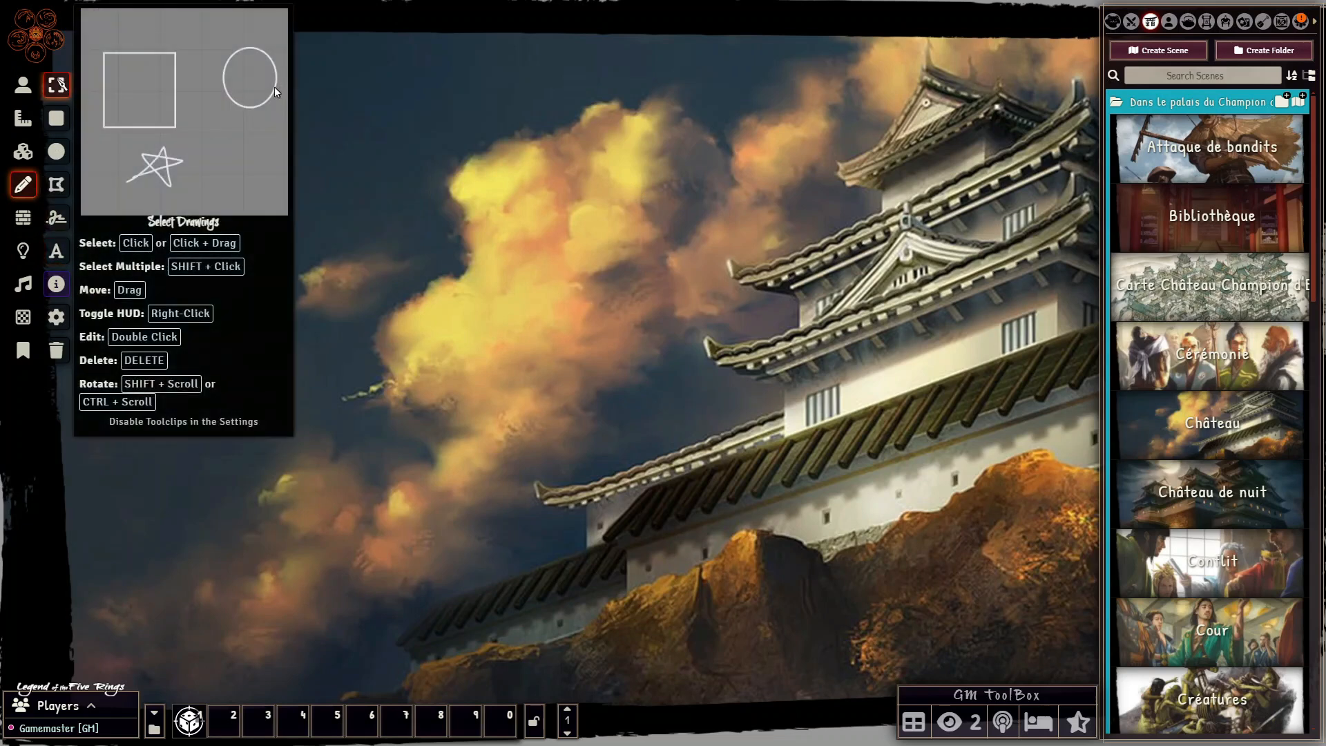
drag(384, 140, 623, 283)
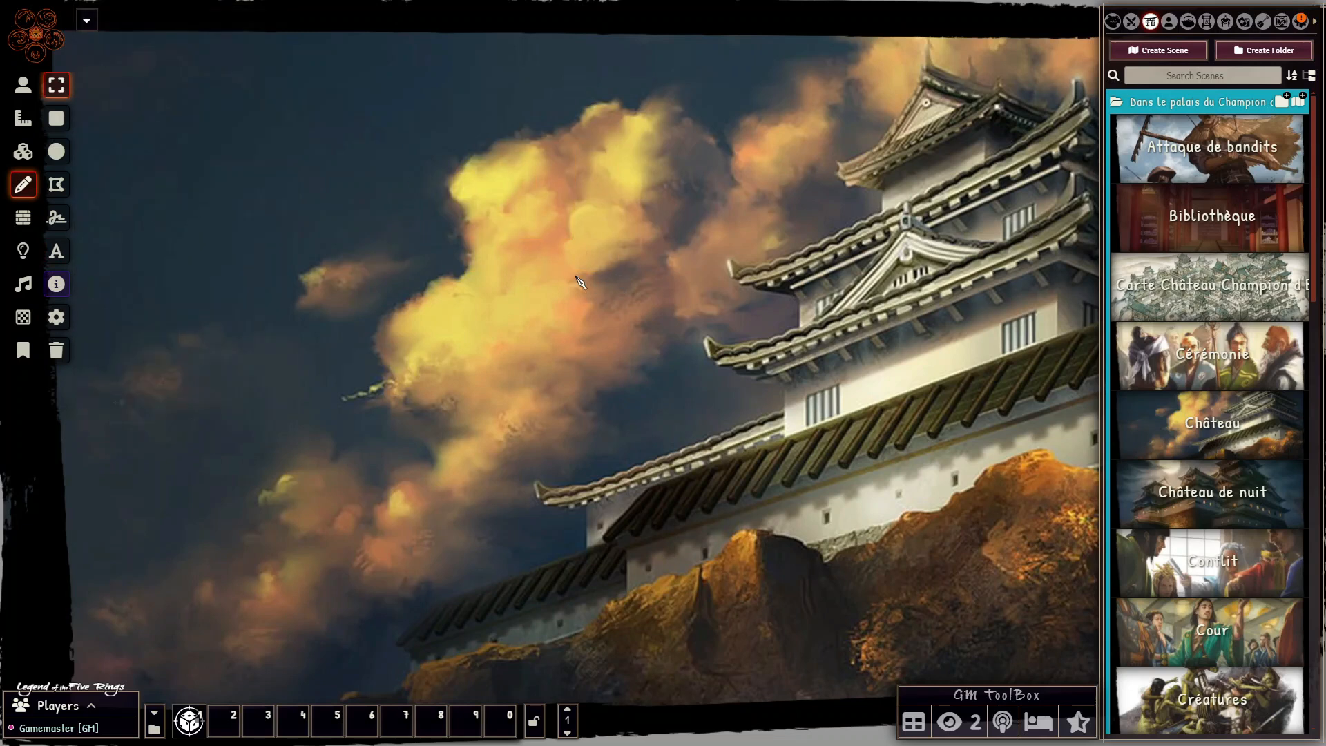
click(57, 116)
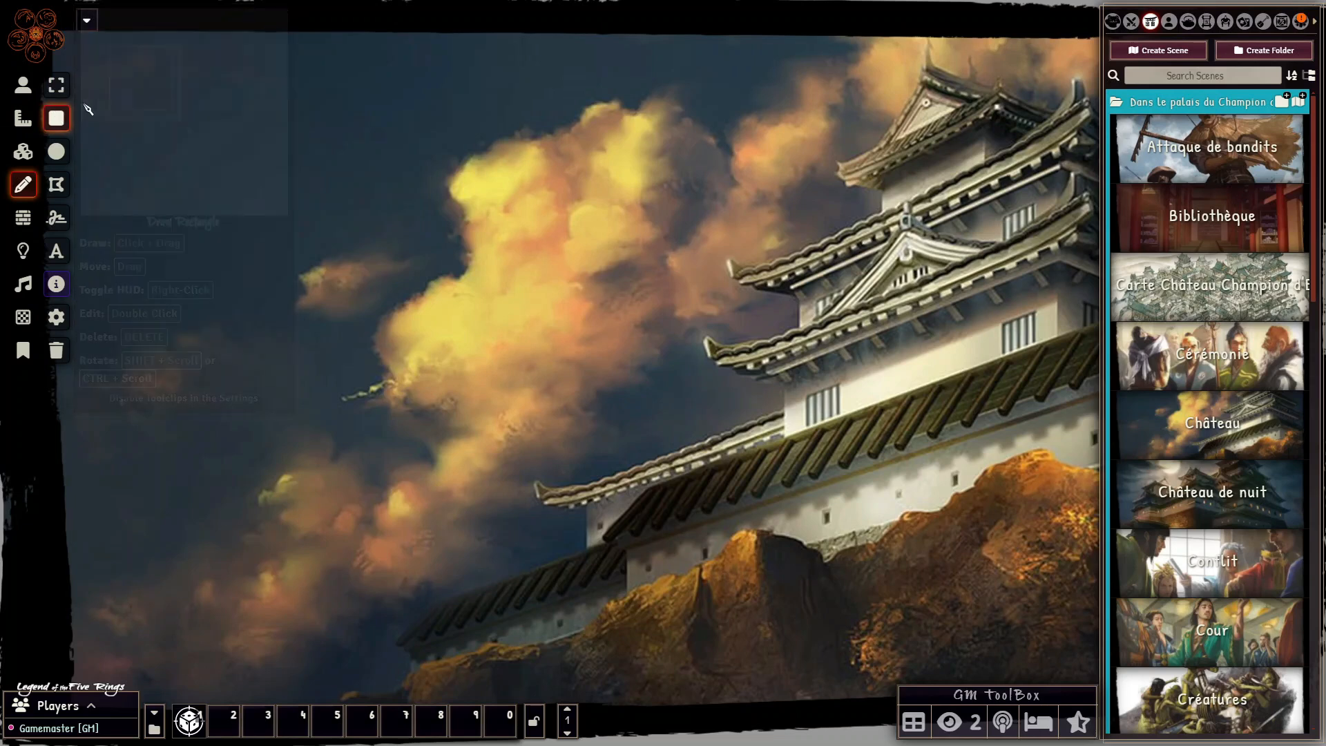
drag(311, 98, 612, 261)
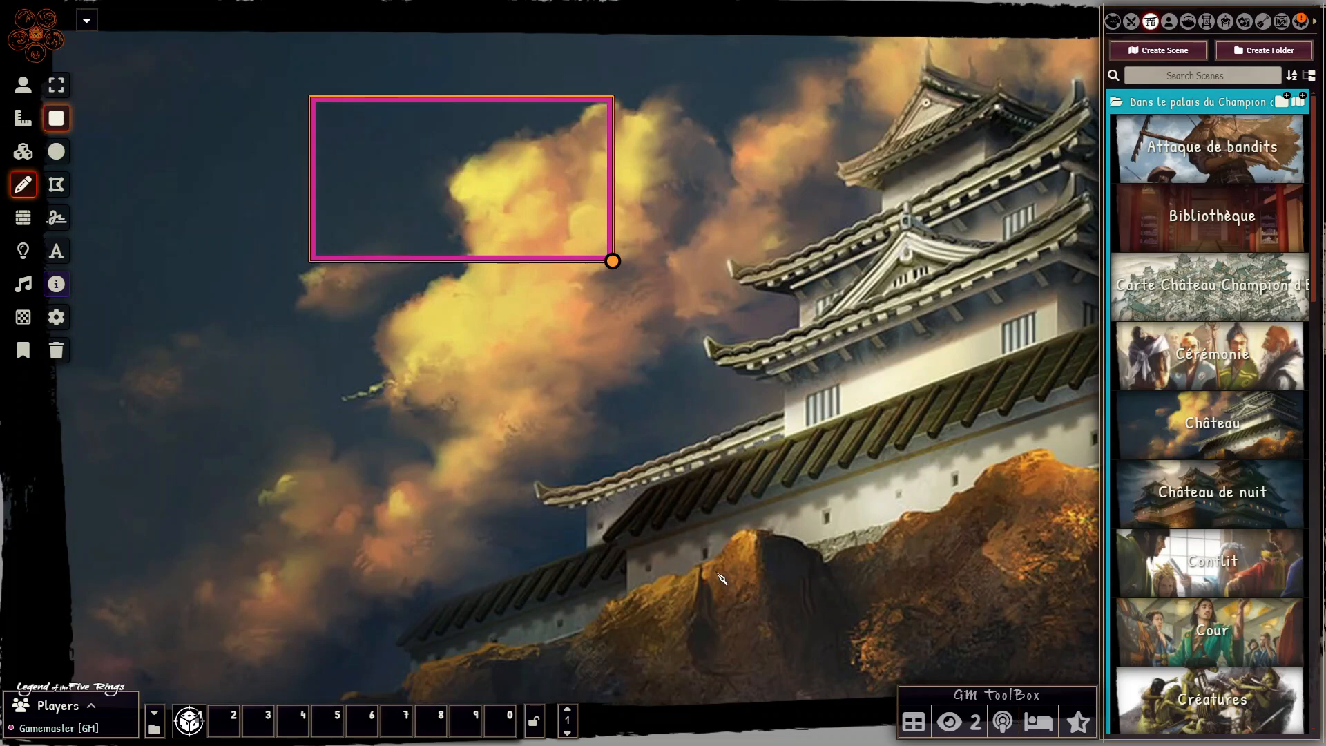
mouse_move(548, 417)
mouse_down()
mouse_move(690, 553)
mouse_move(853, 570)
mouse_move(932, 628)
mouse_up()
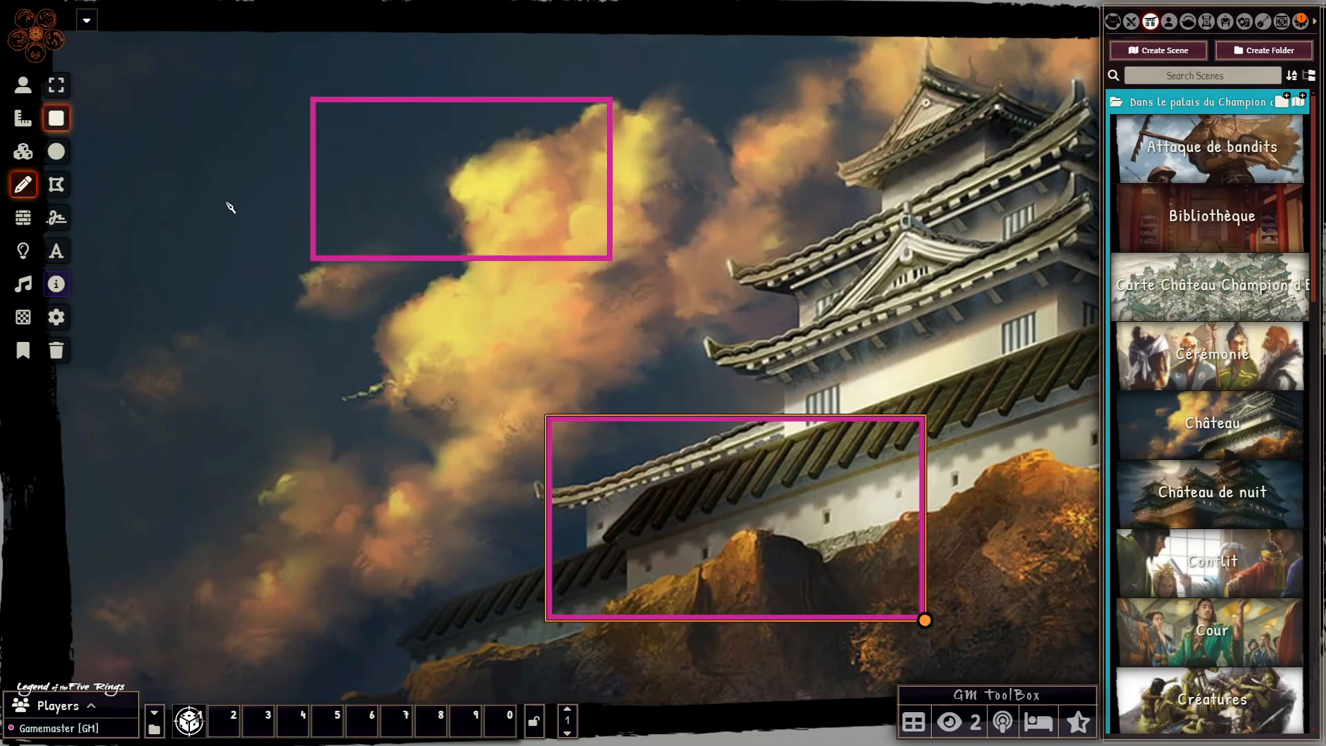
- Select the upper rectangle and try to change its fill colour to RGB 168, 72, 137
click(56, 84)
click(446, 188)
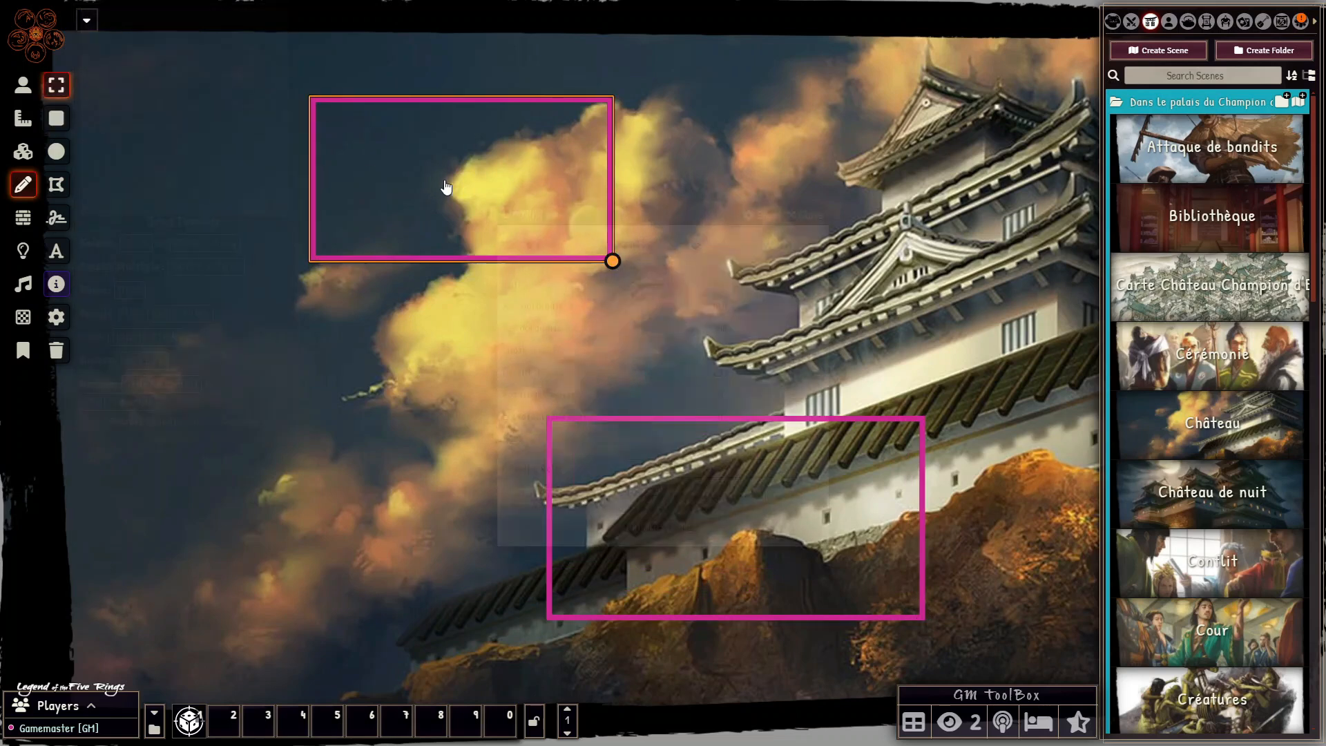
click(722, 245)
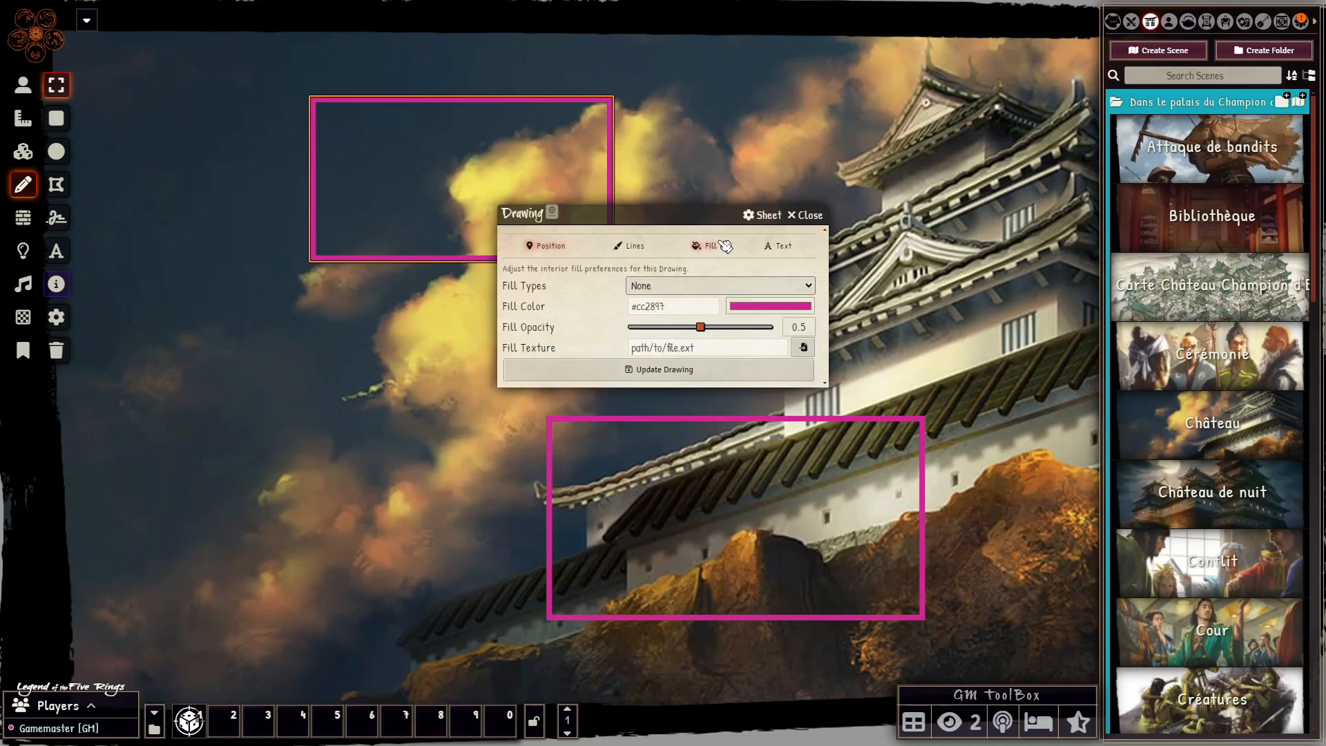
click(752, 307)
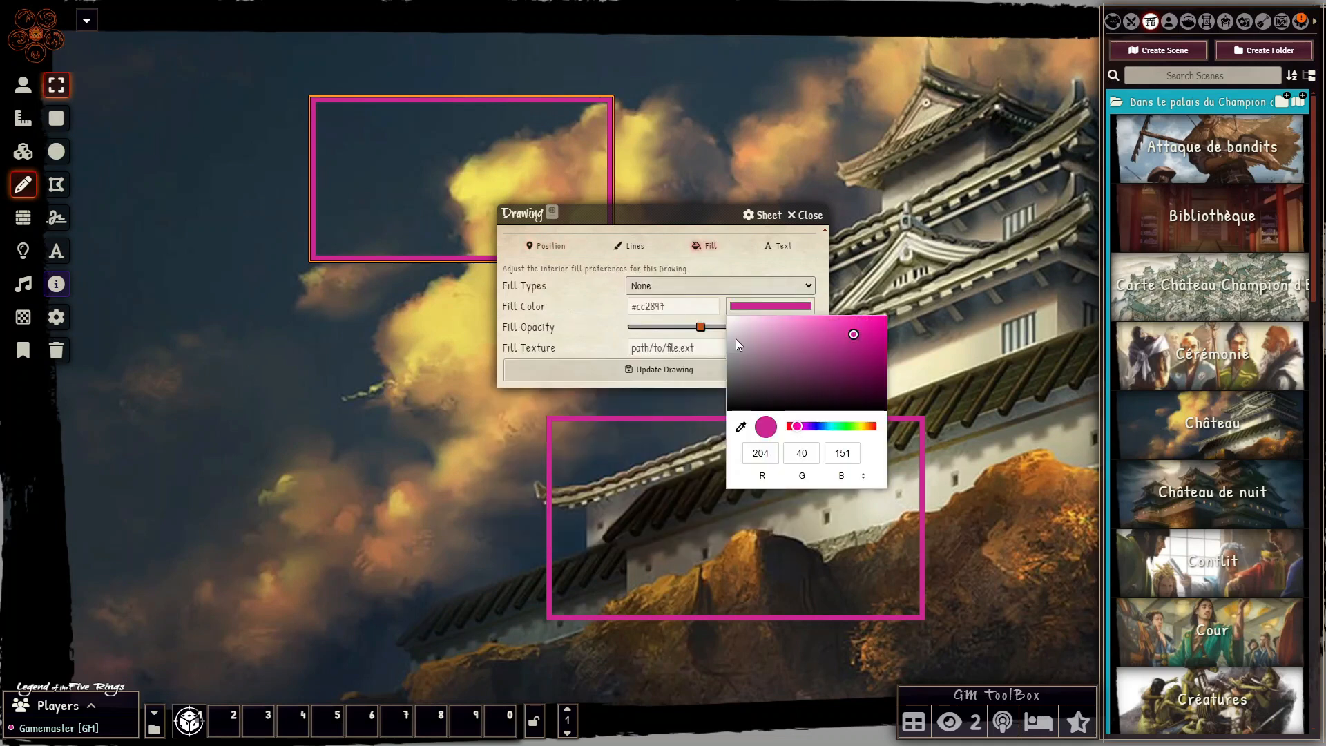
click(818, 348)
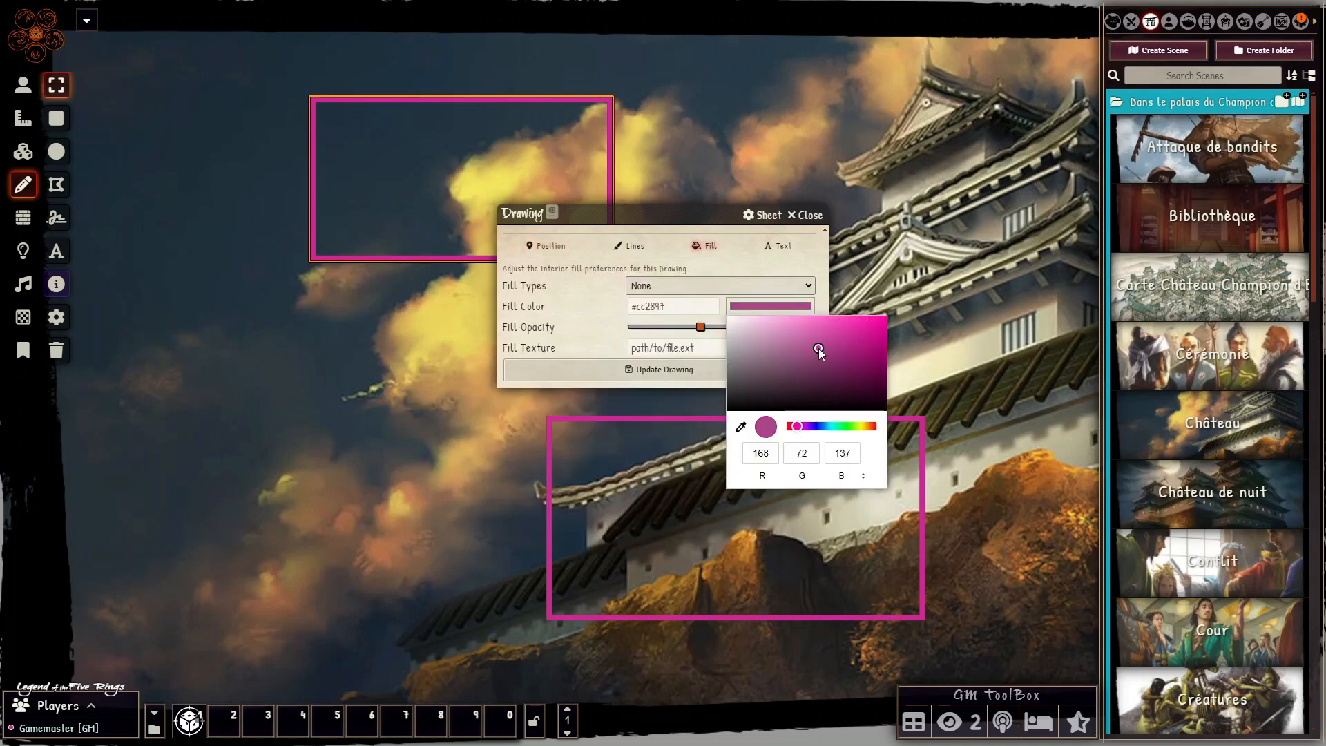
click(685, 369)
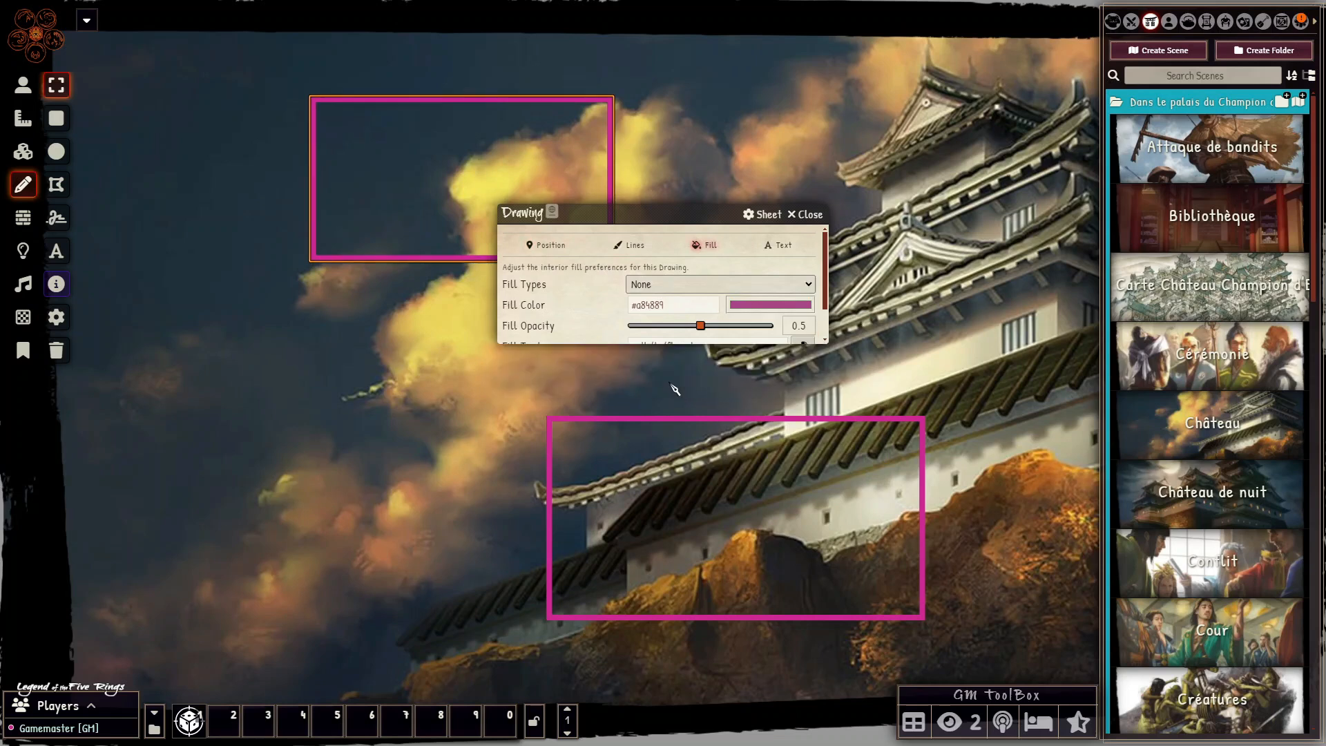
- Set the upper rectangle's fill type to Solid and update the drawing
double_click(520, 199)
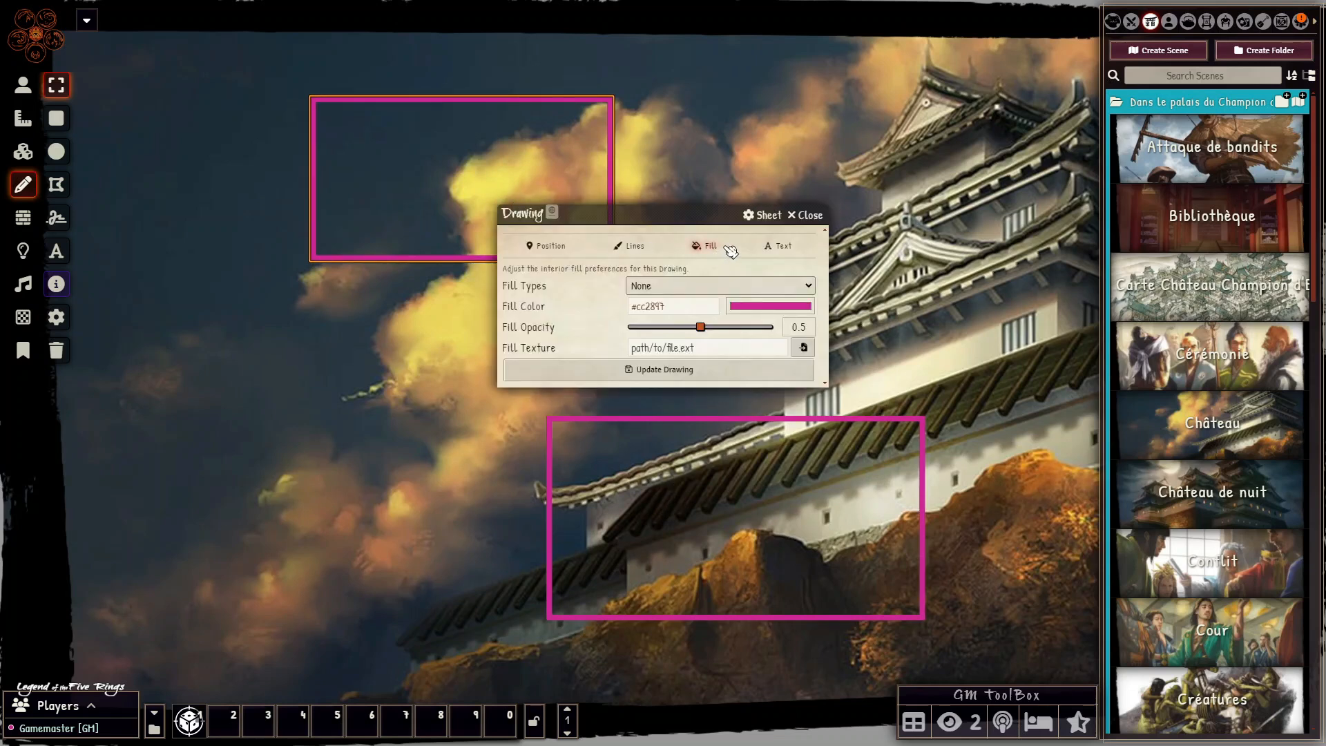
click(708, 290)
click(661, 319)
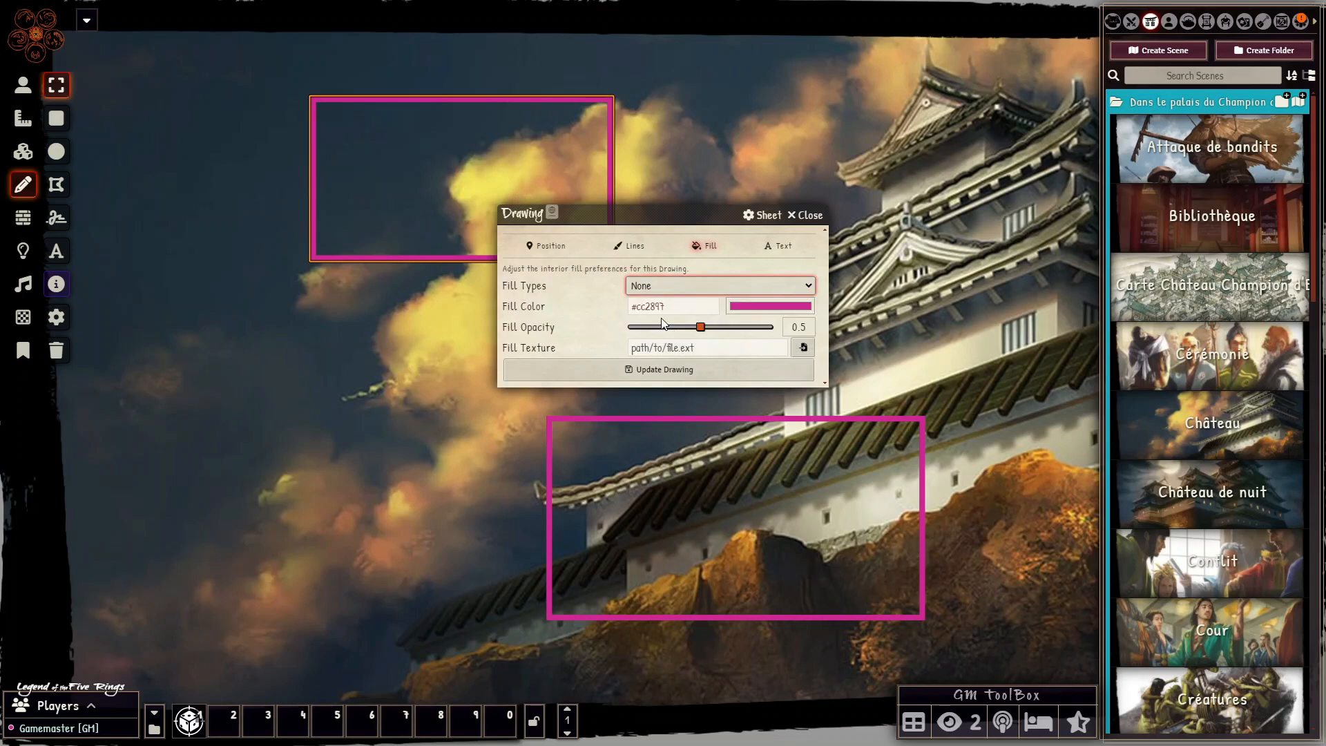
click(788, 304)
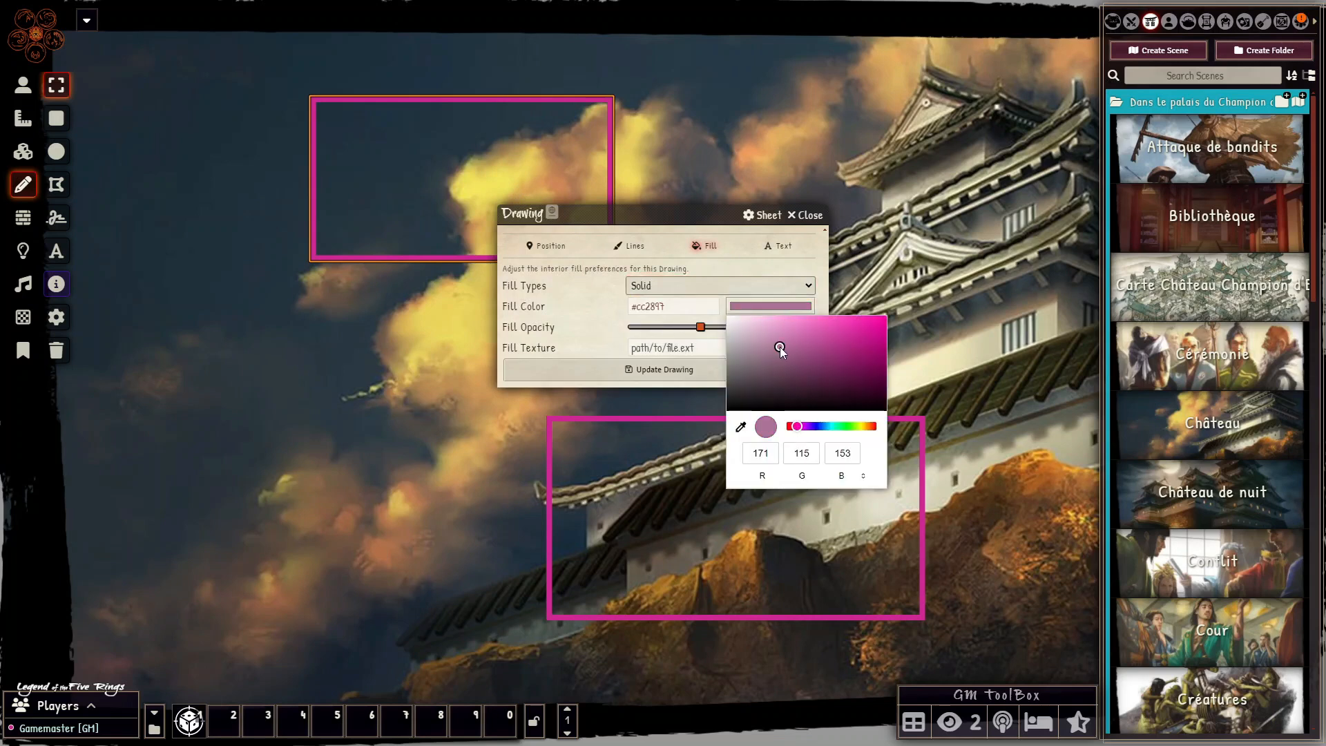
click(686, 370)
click(686, 370)
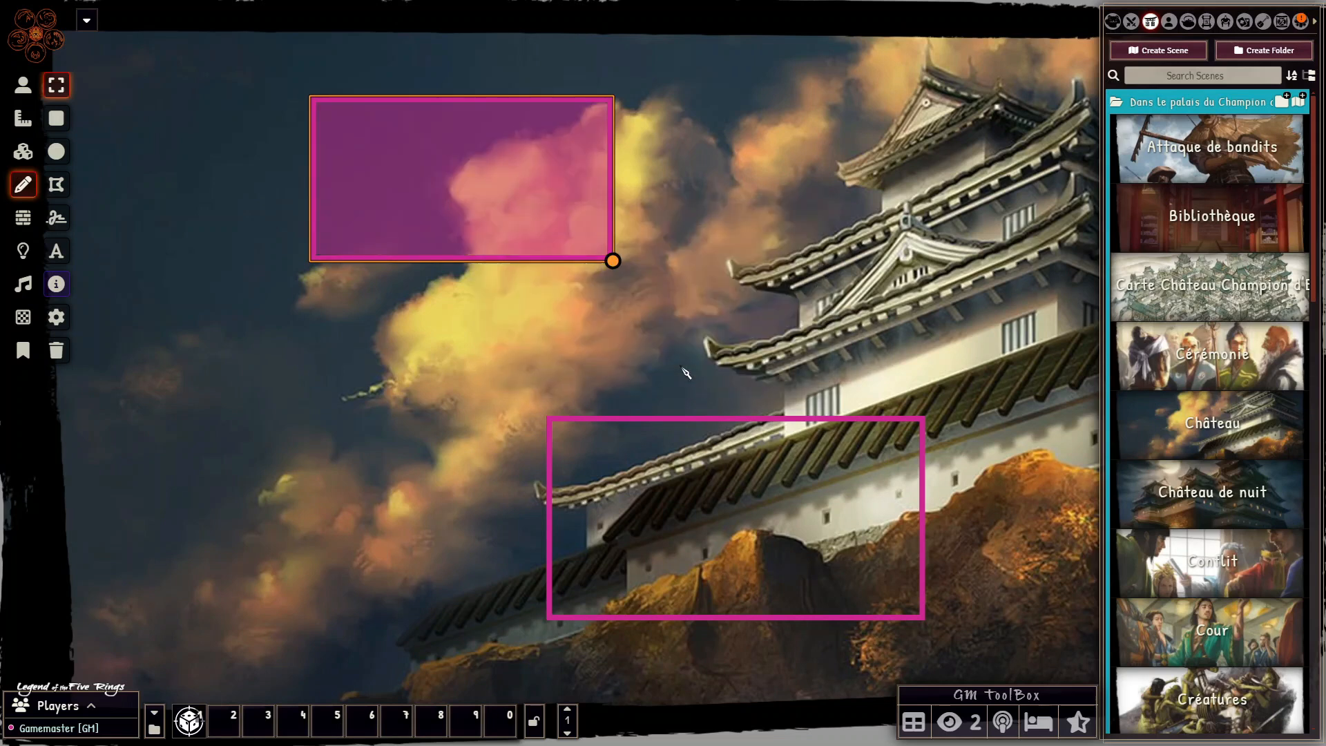
- Give the lower rectangle a Solid fill in muted pink, RGB 168, 103, 147, and update the drawing
double_click(724, 528)
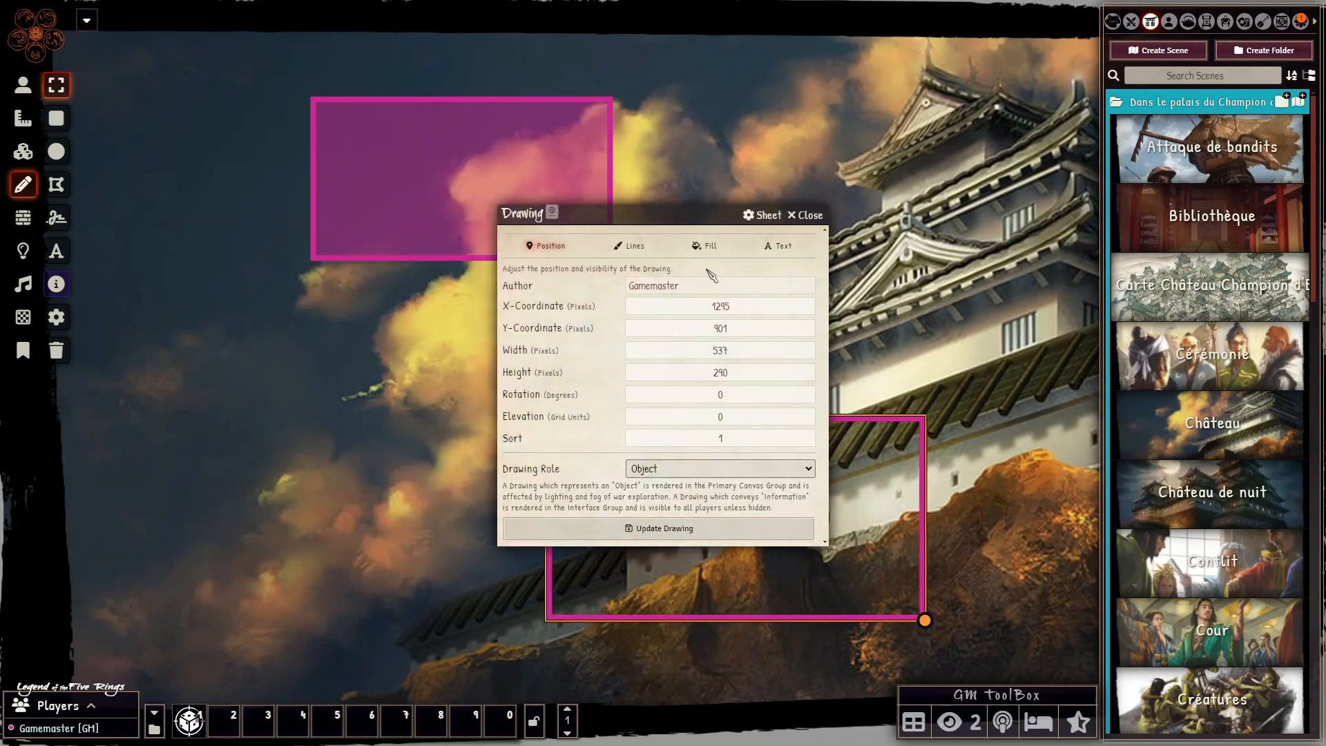
click(711, 247)
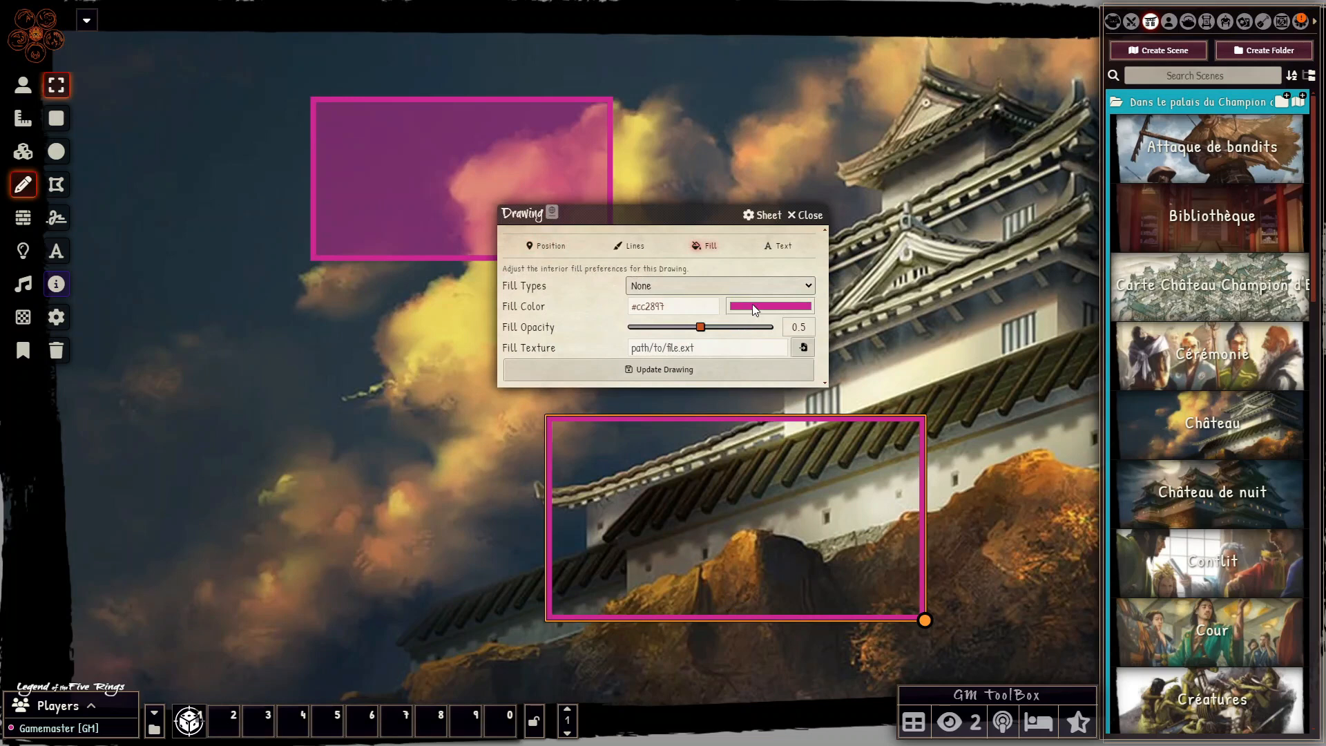
click(752, 303)
click(788, 348)
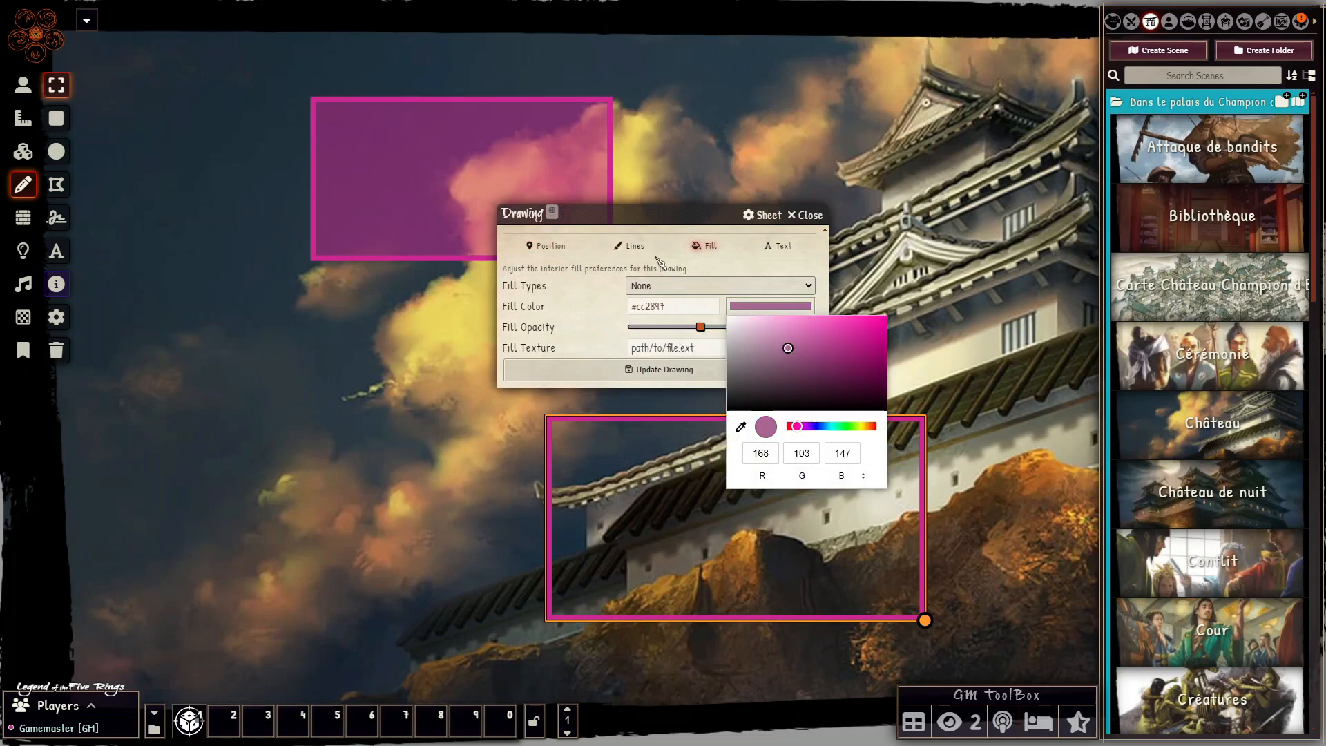
click(660, 287)
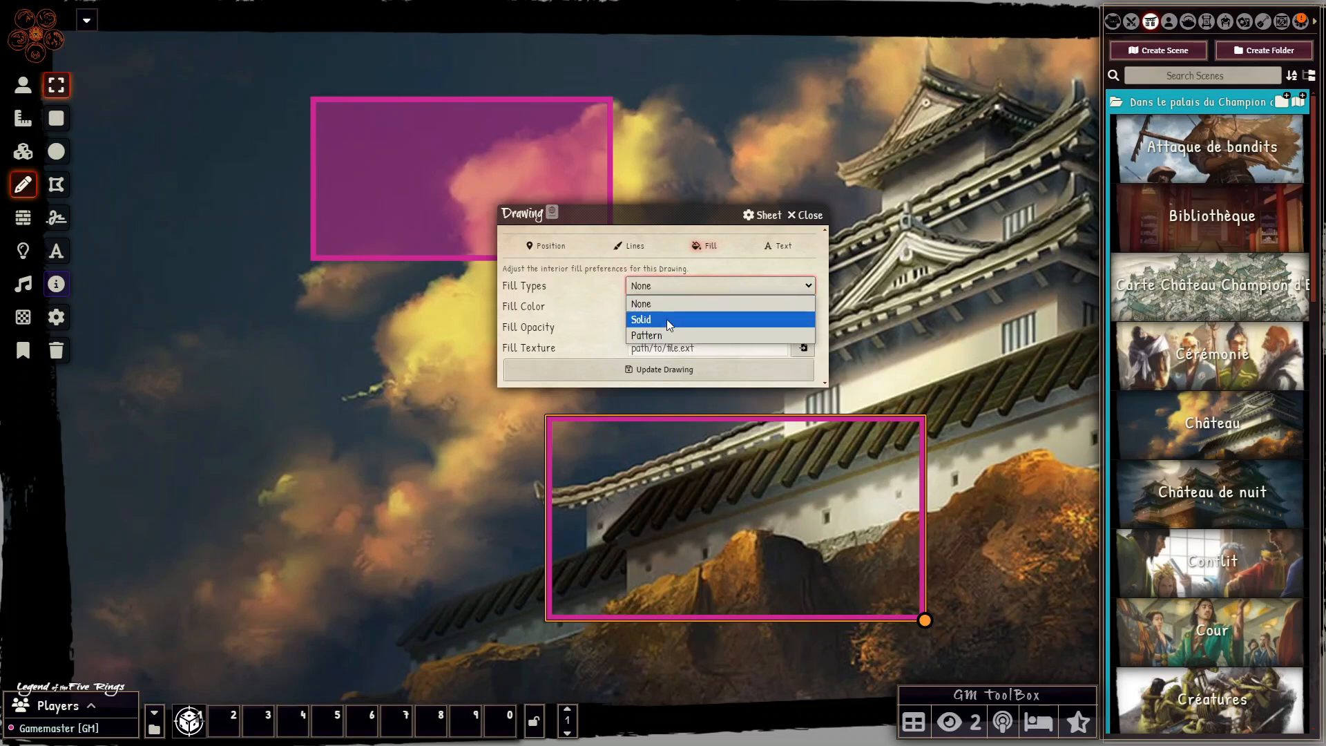
click(665, 319)
click(723, 370)
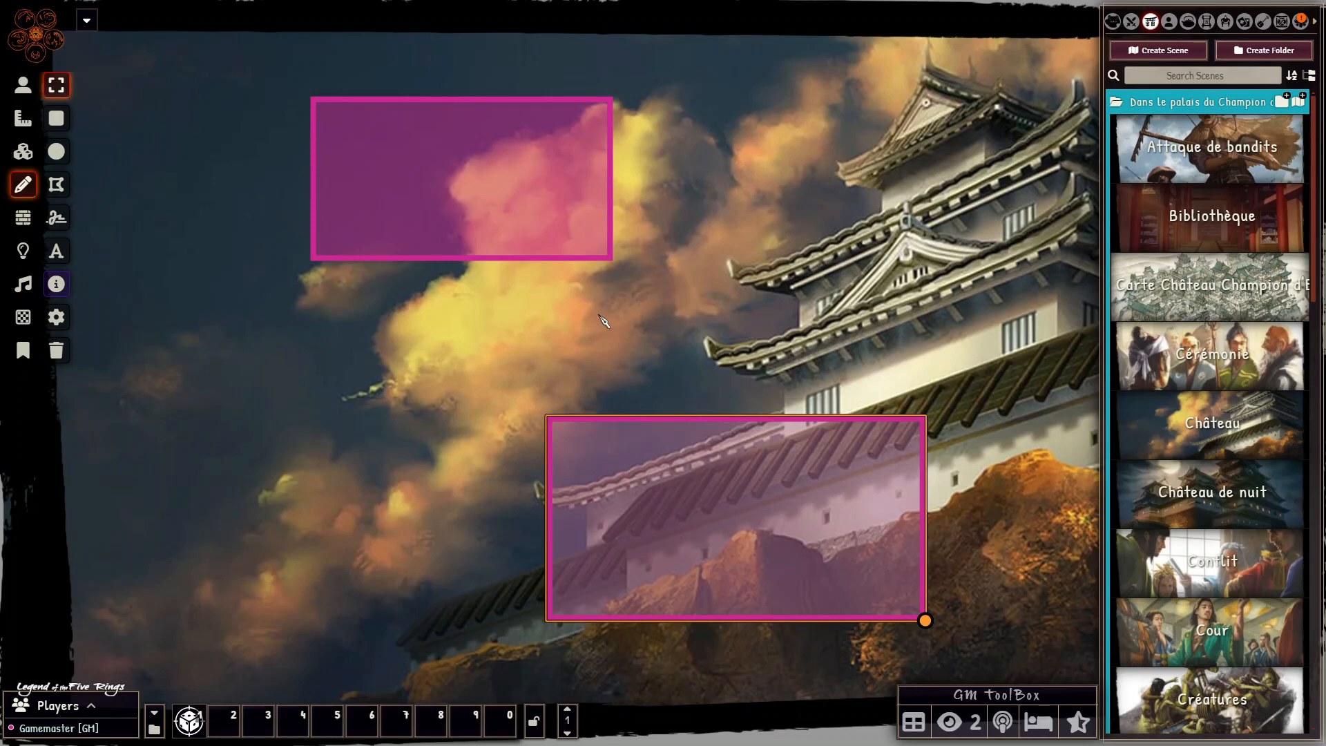
- Review the upper rectangle's fill and position settings, including its Drawing Role, and close the configuration without changes
double_click(476, 201)
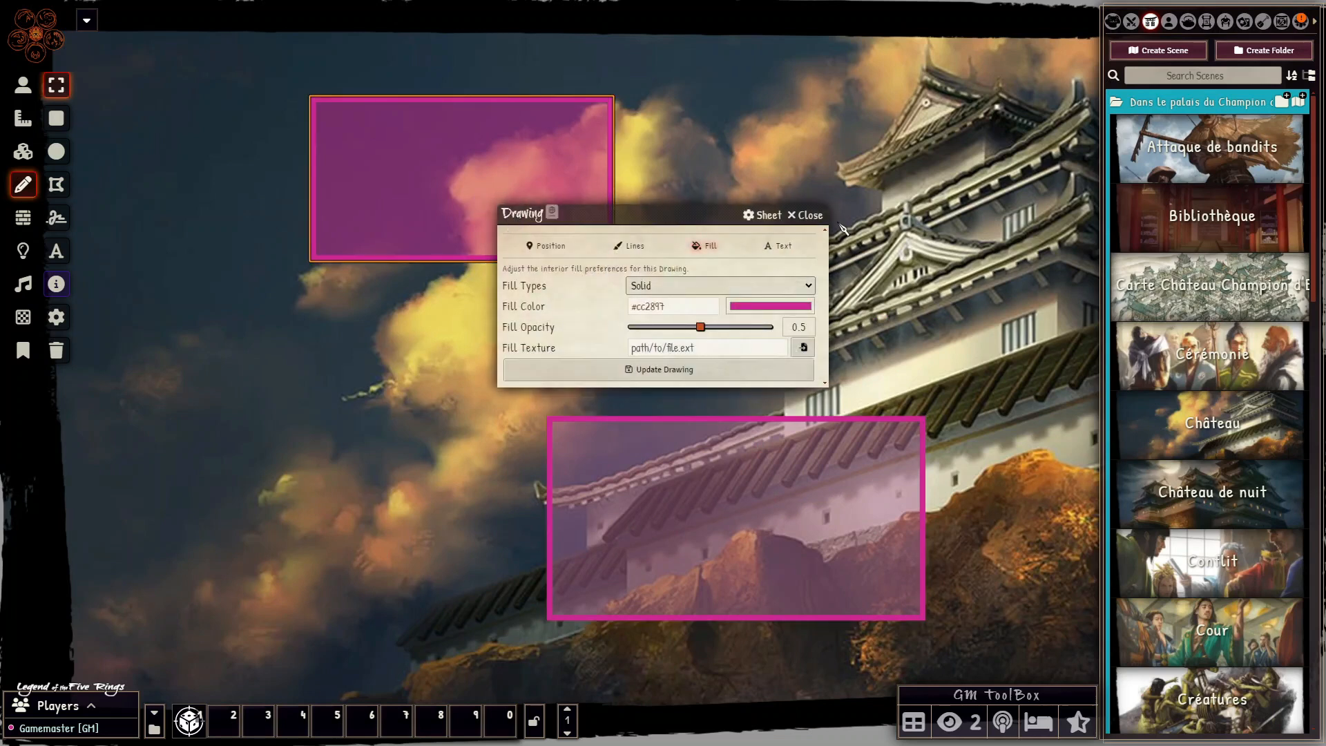
click(808, 215)
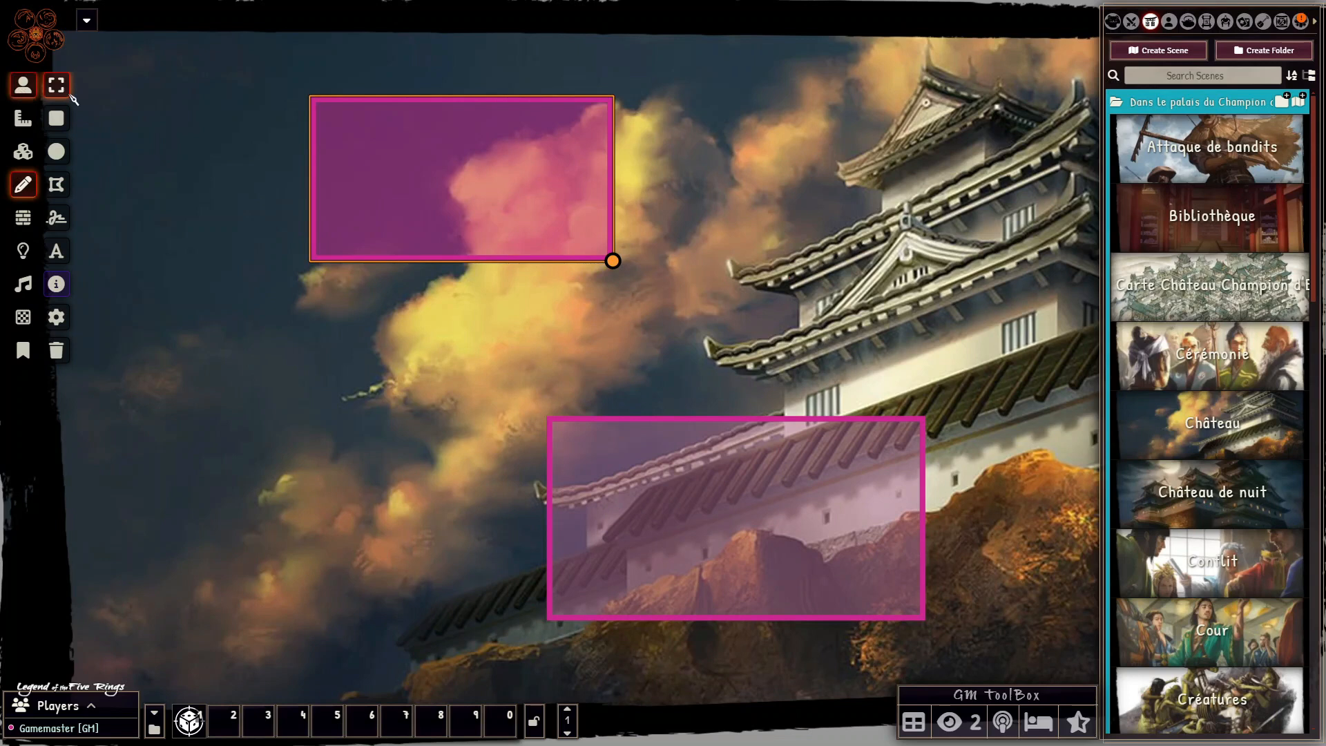
double_click(379, 162)
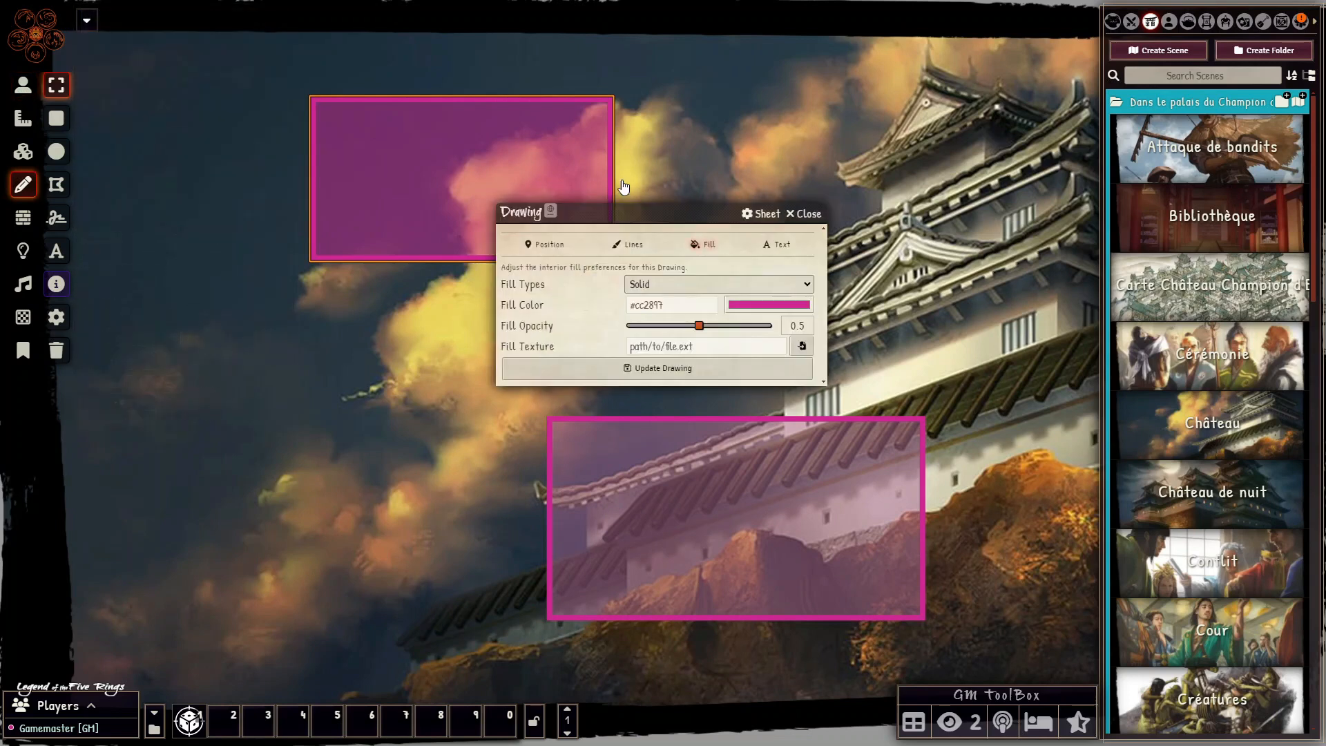
click(549, 246)
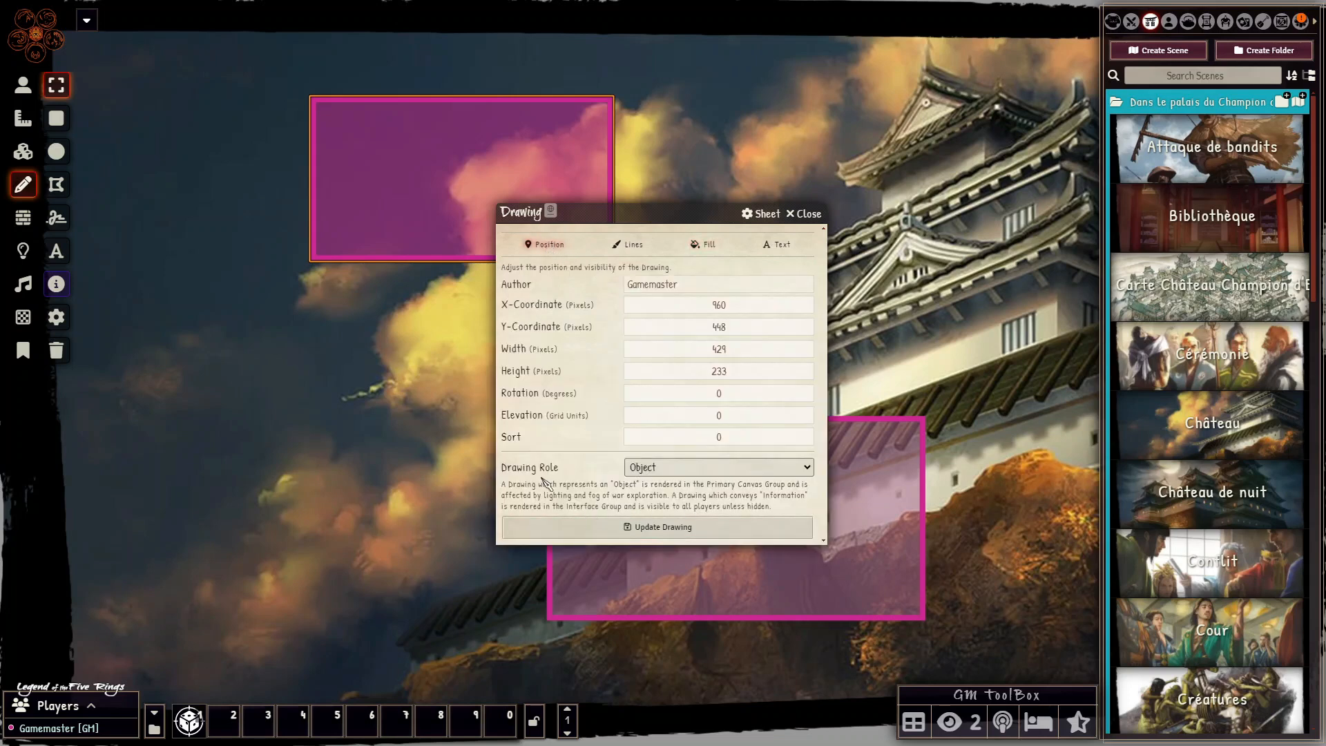
click(699, 471)
click(699, 471)
click(806, 216)
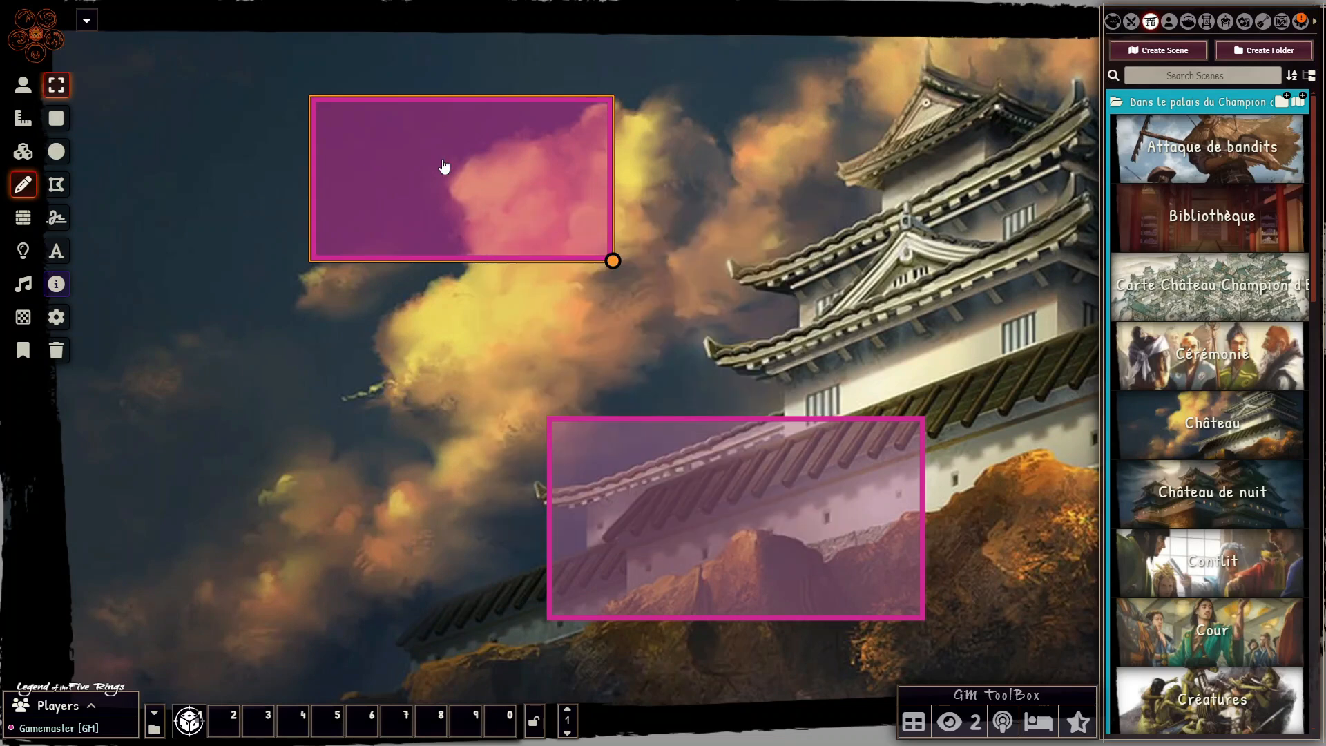
- Set the Drawing Role of the lower rectangle over the castle wall to Information
double_click(778, 526)
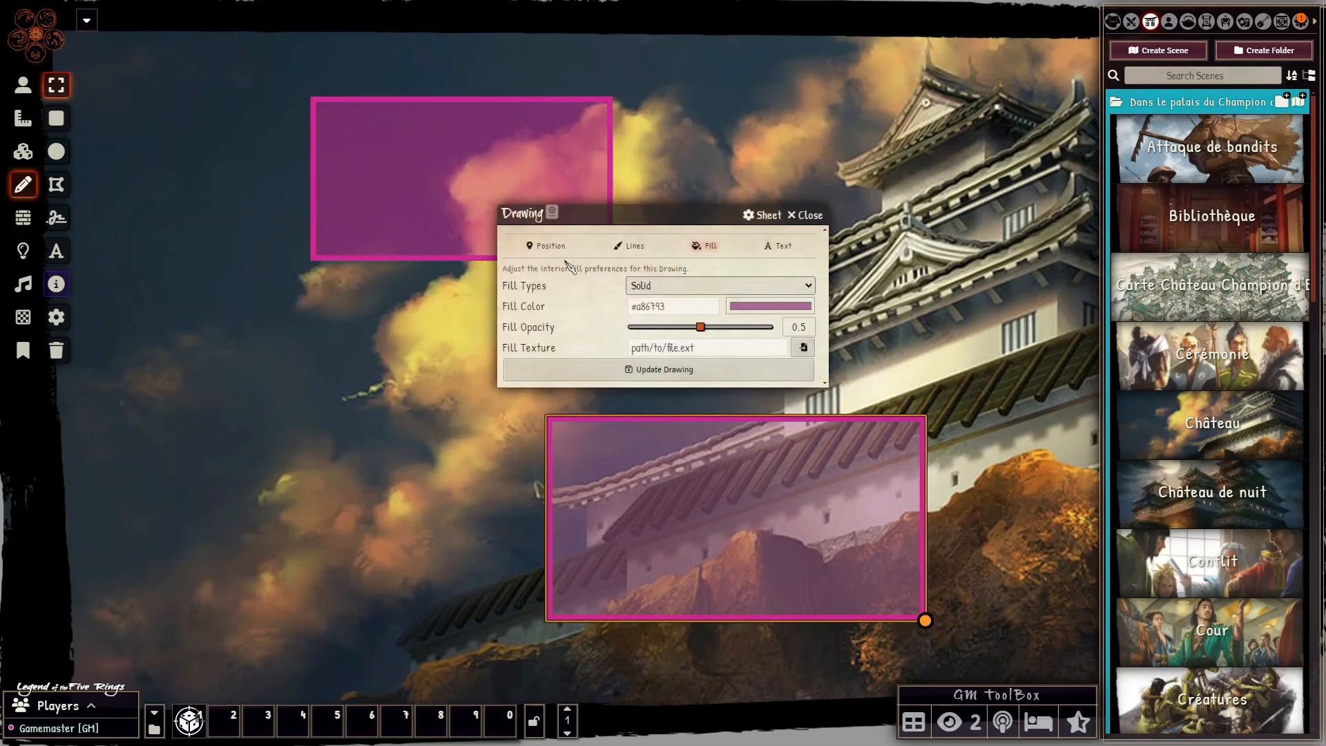
click(549, 246)
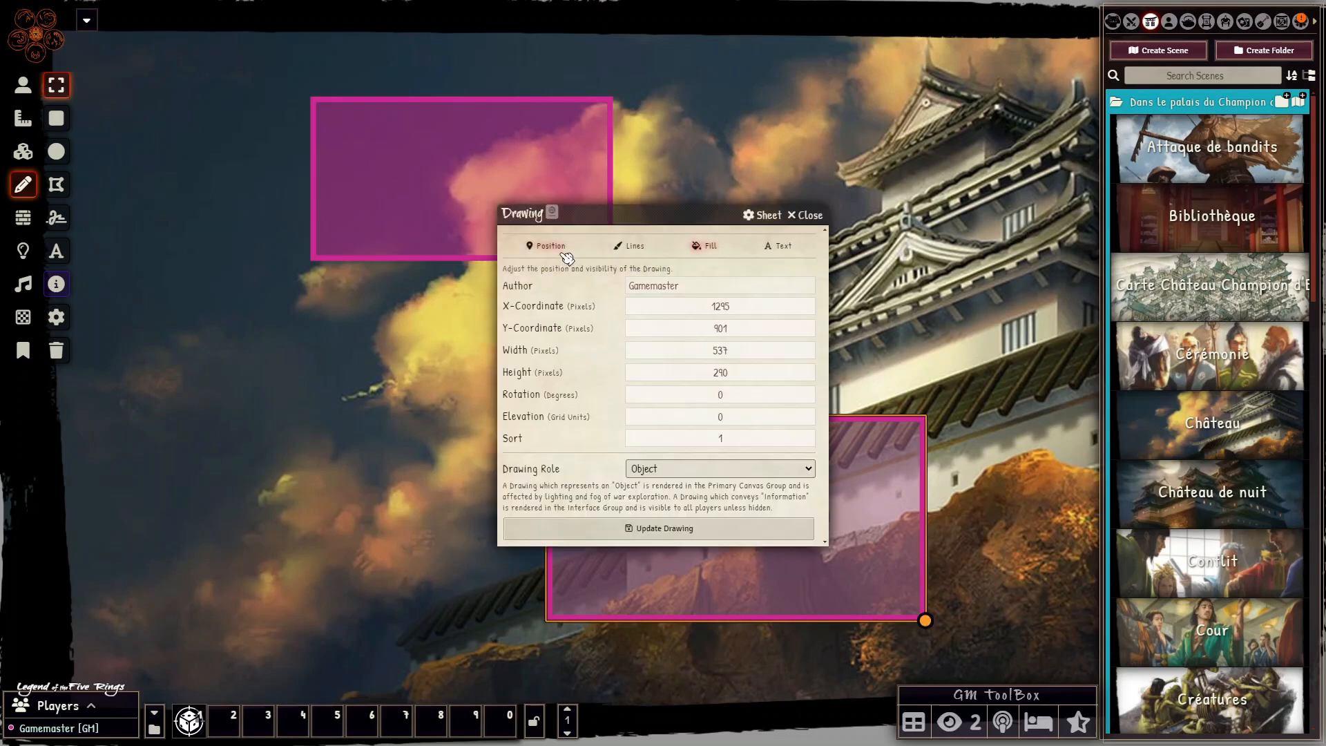
click(652, 460)
click(665, 502)
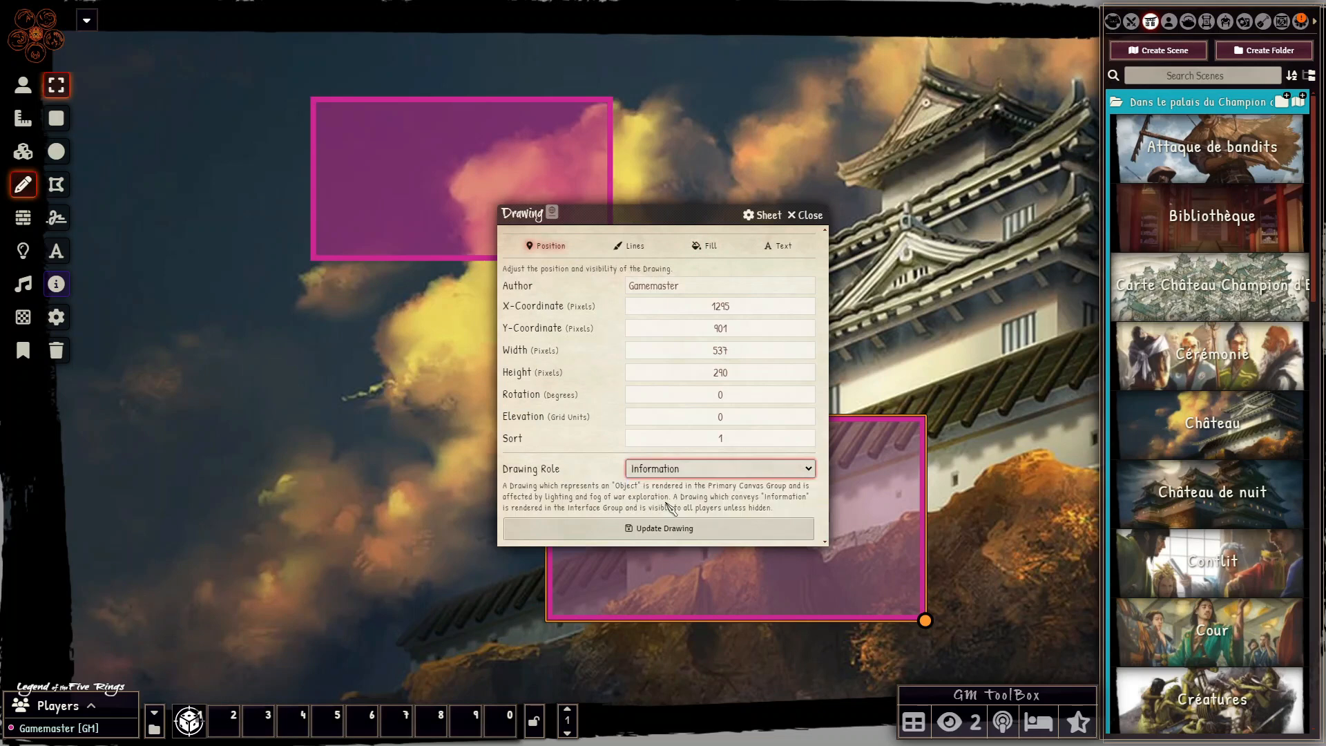
- Add the text label "Note" to the lower rectangle and update the drawing
click(778, 246)
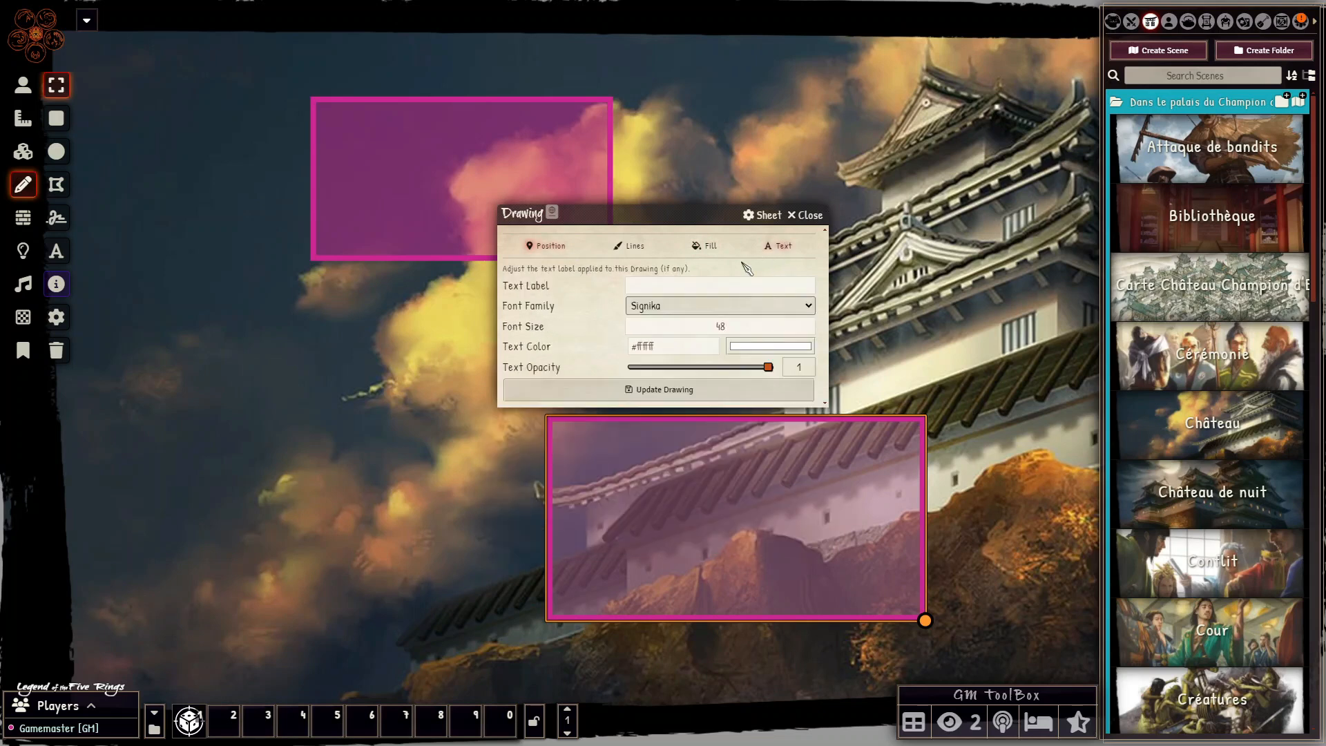
click(709, 285)
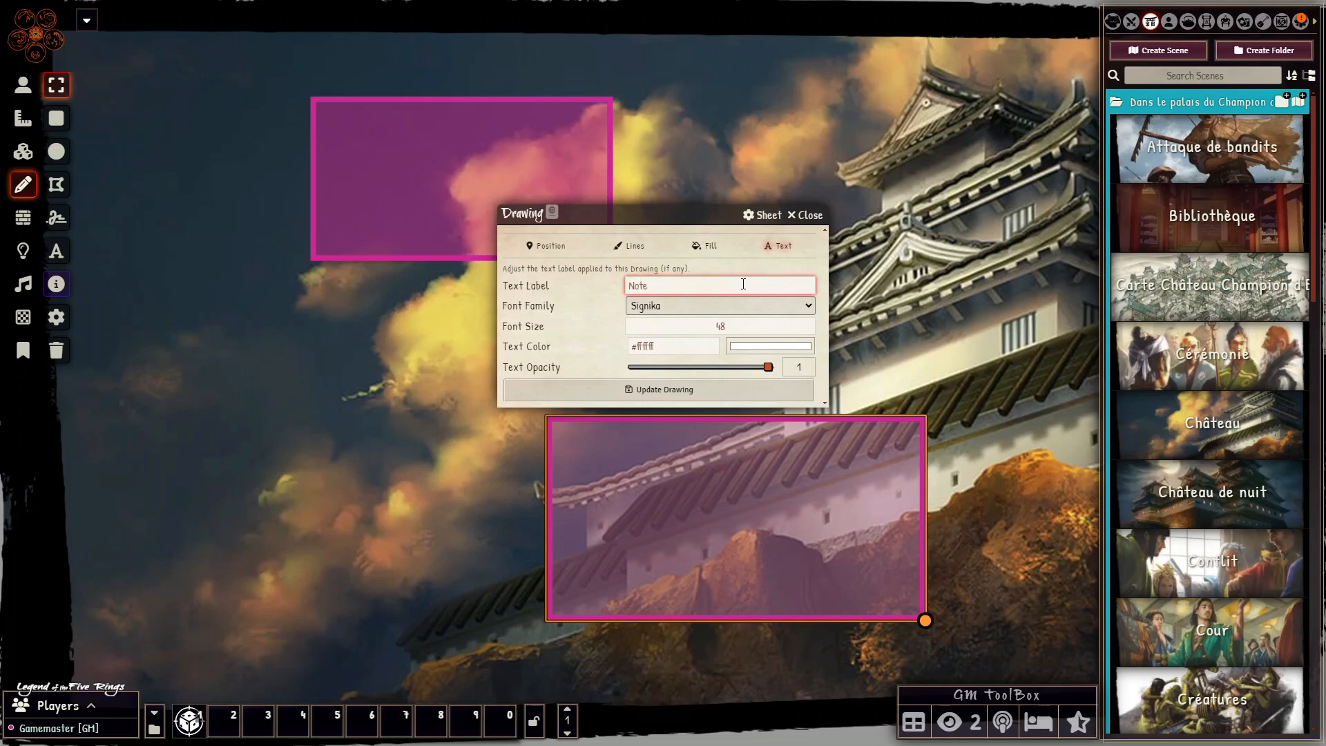
text(Note)
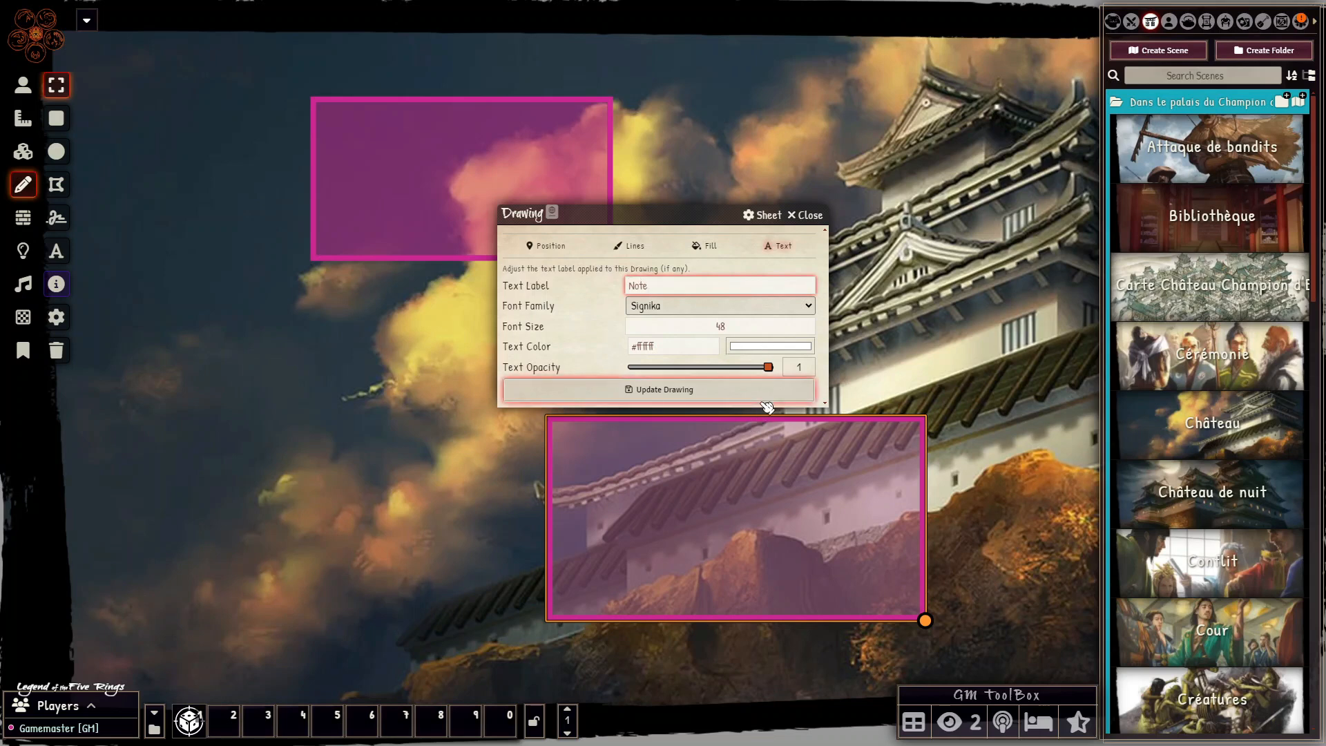
click(762, 398)
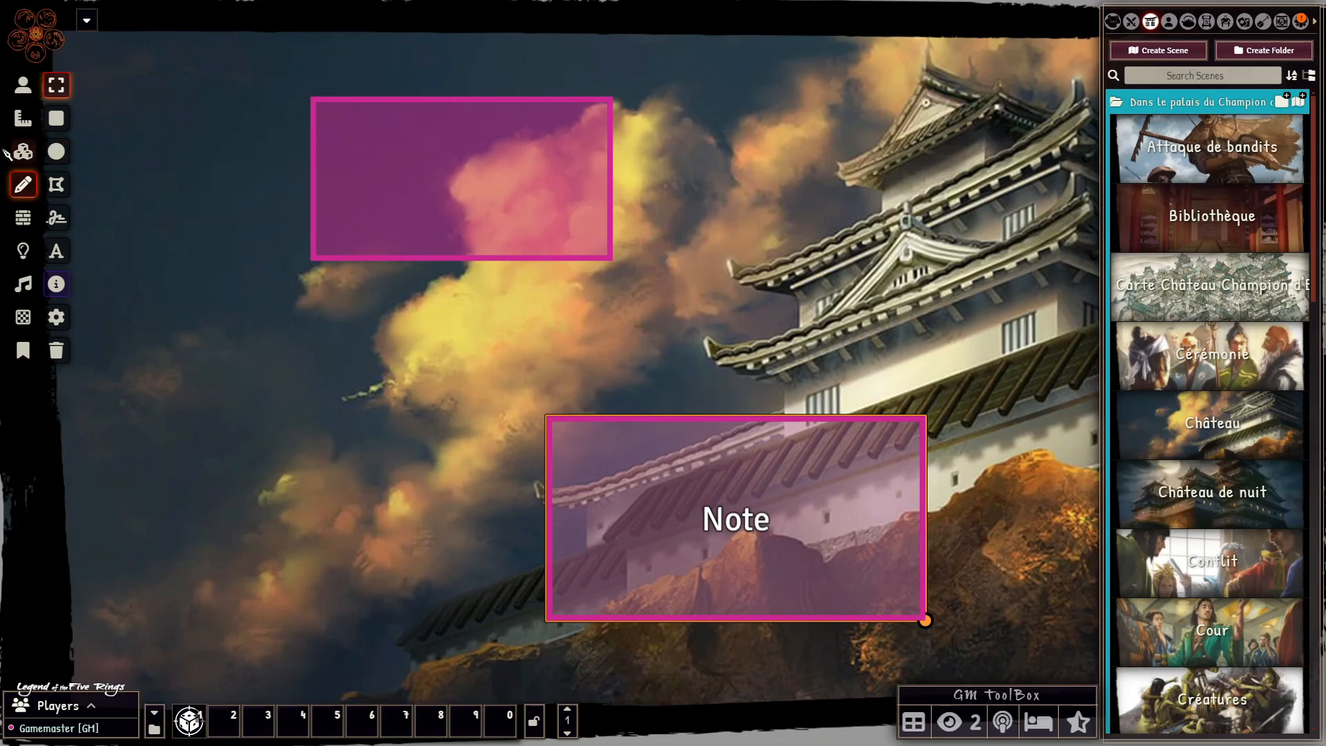
- Switch to the lighting controls and transition the castle scene to night
click(22, 250)
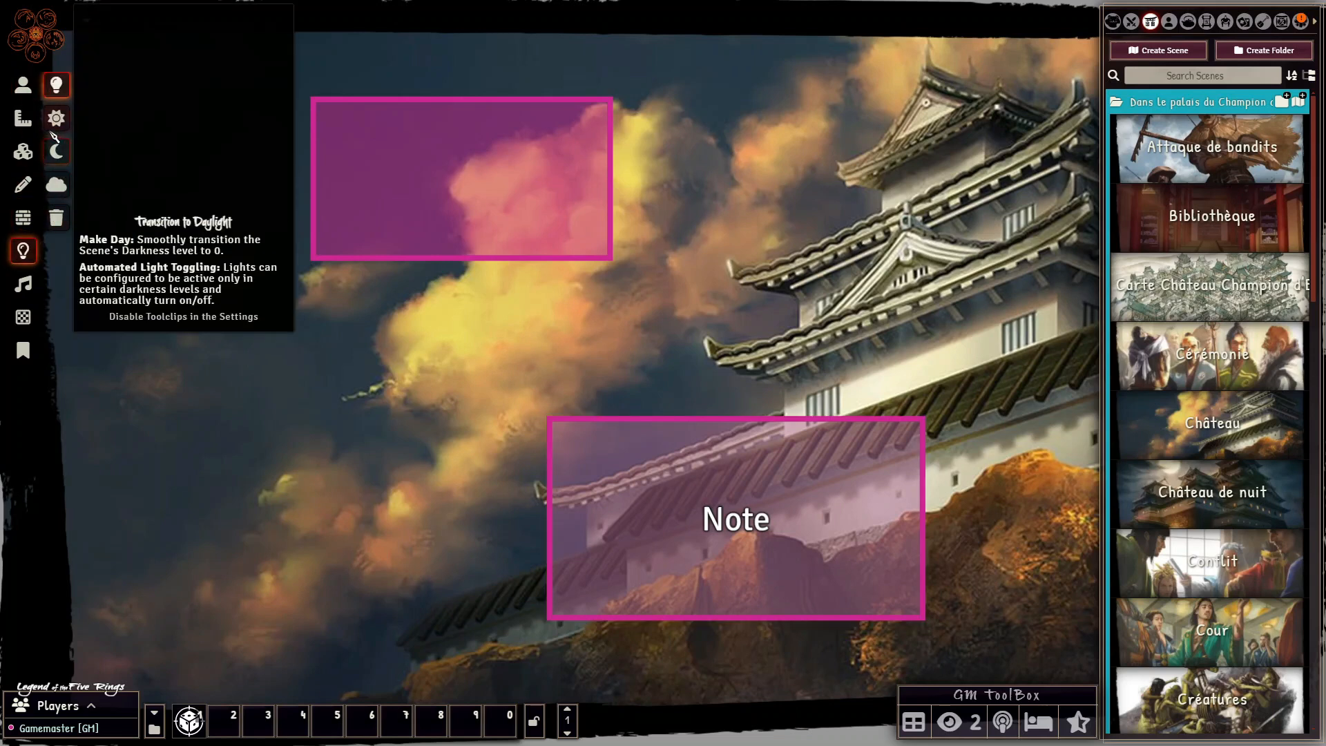
click(56, 151)
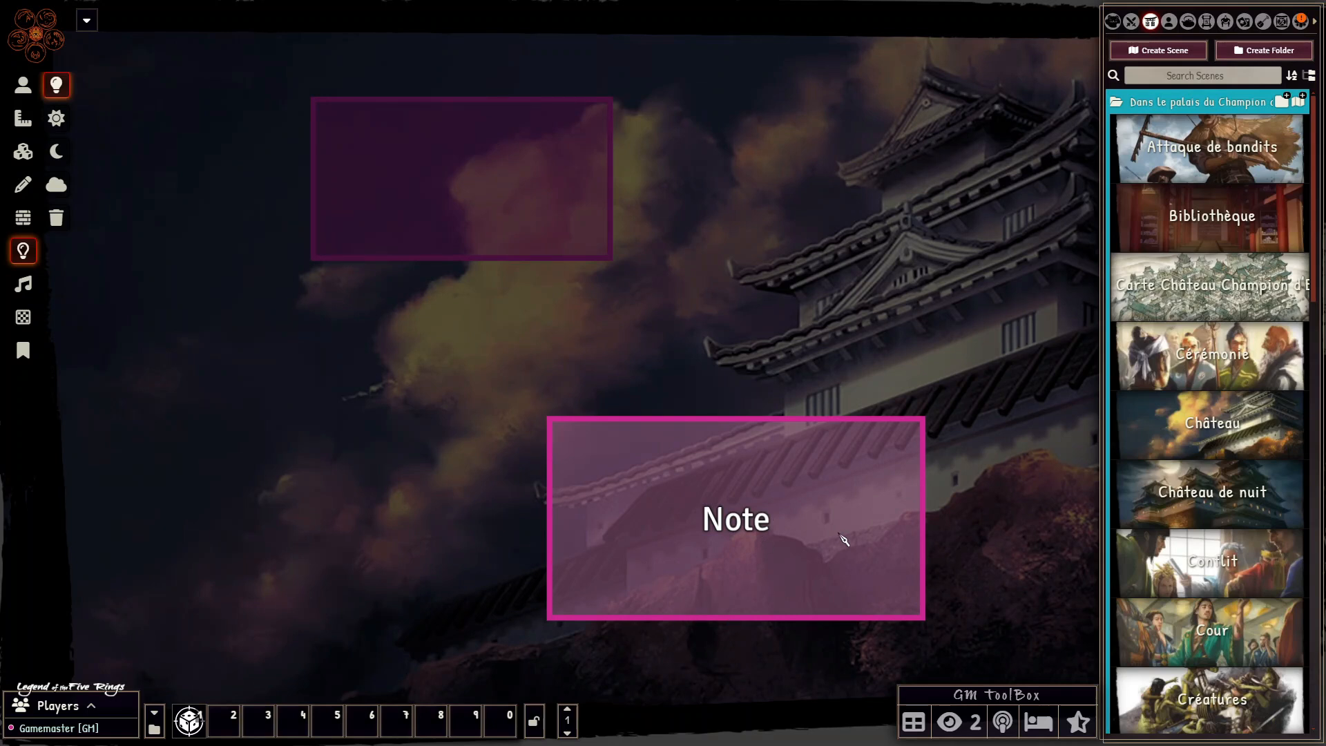
- Return to the drawing controls and hide the "Note" rectangle, show it once more, and hide it again
click(33, 187)
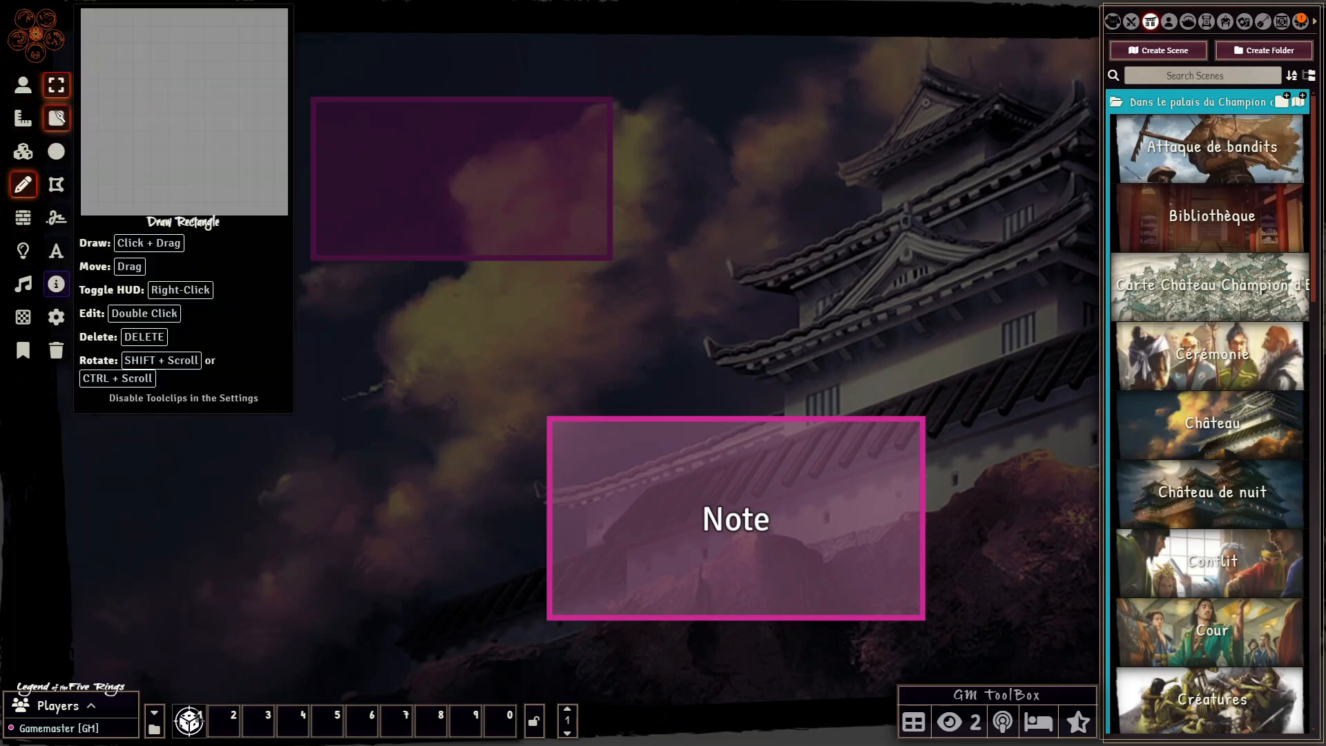
right_click(850, 448)
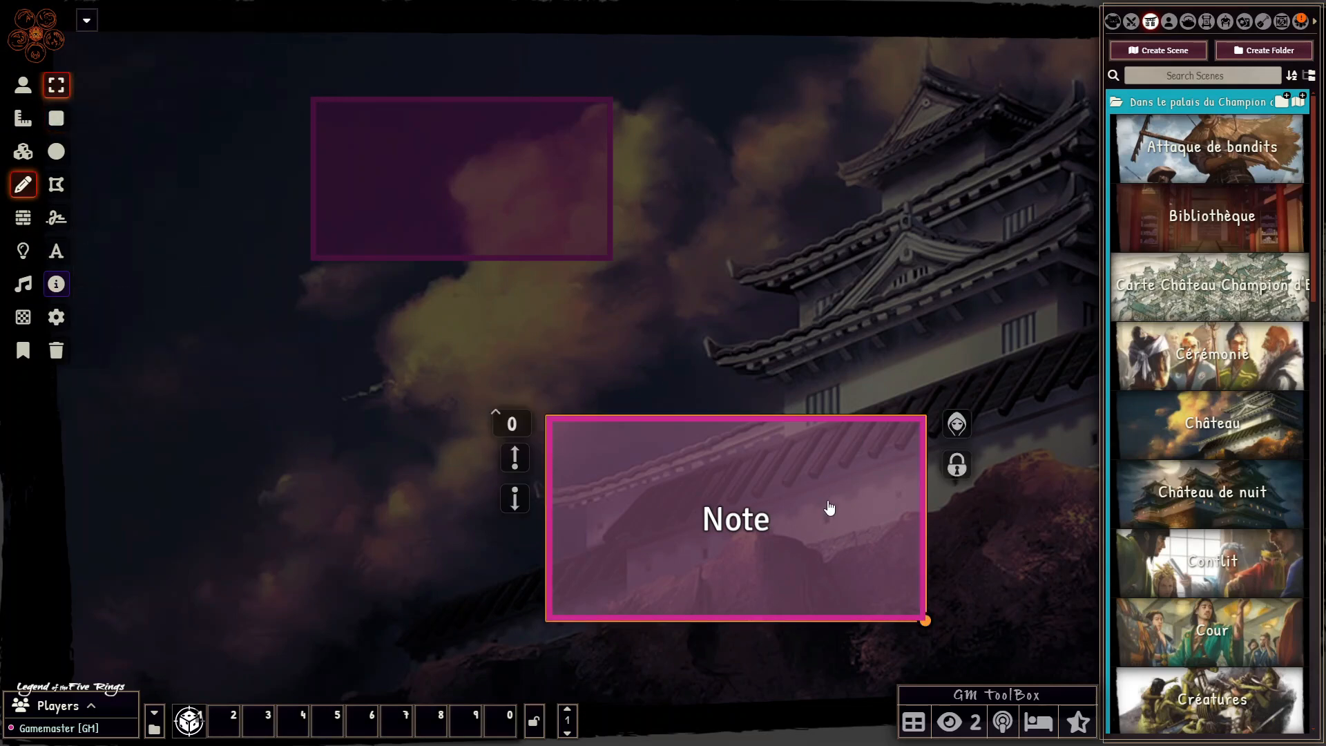
click(959, 426)
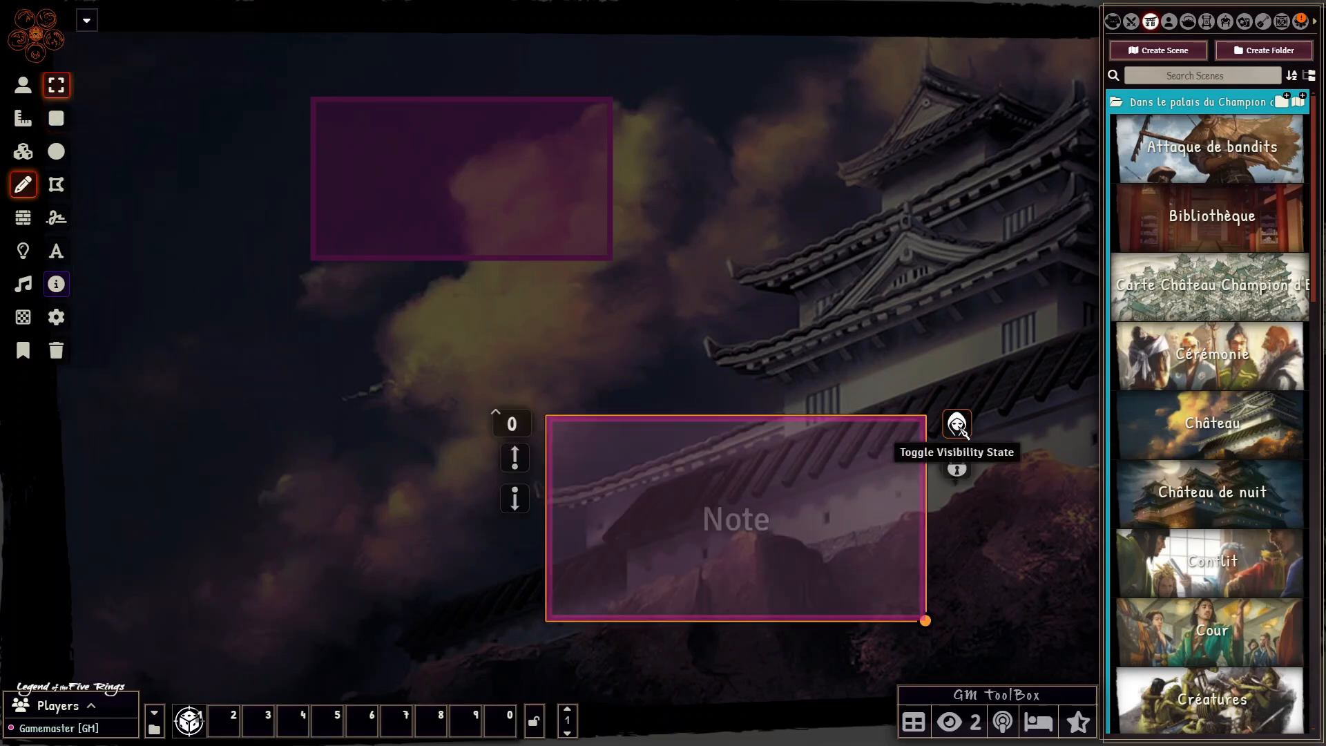
click(959, 426)
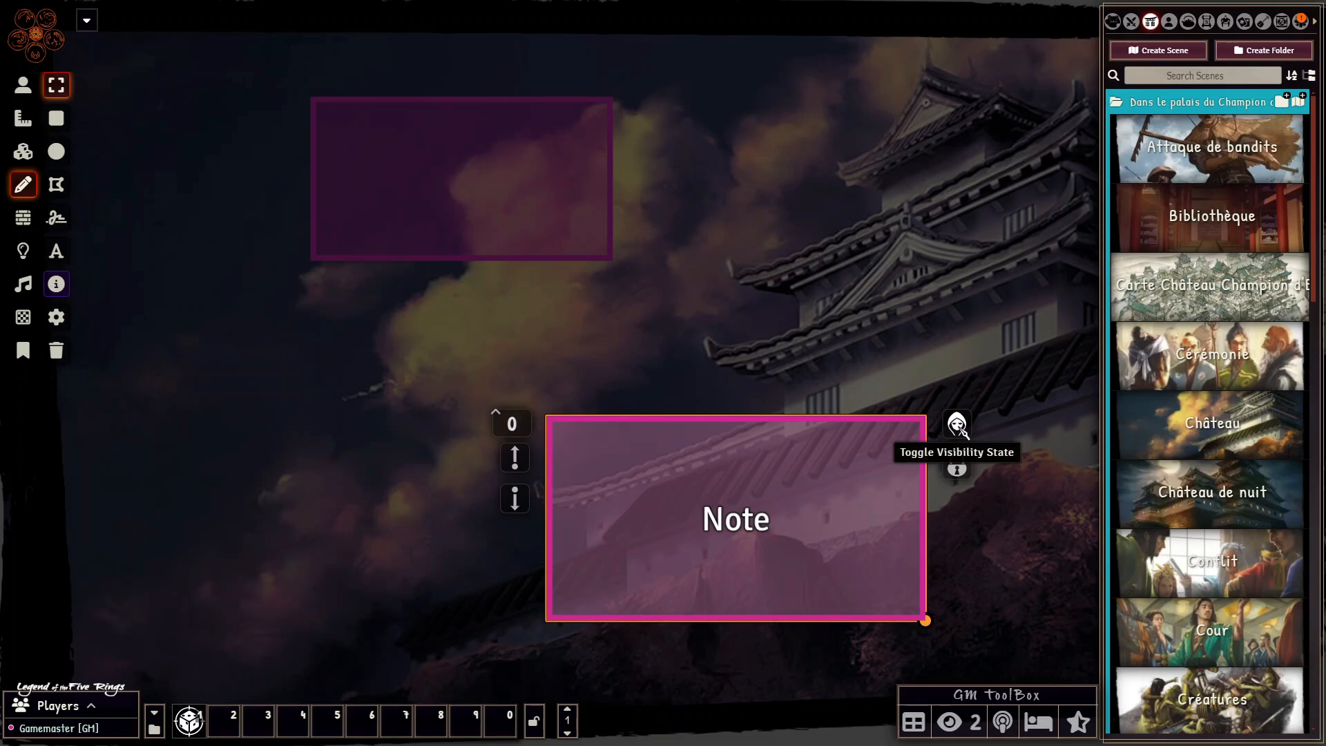
click(958, 426)
- Toggle the visibility of the upper rectangle over the sky off, on, and off again to hide it
right_click(511, 142)
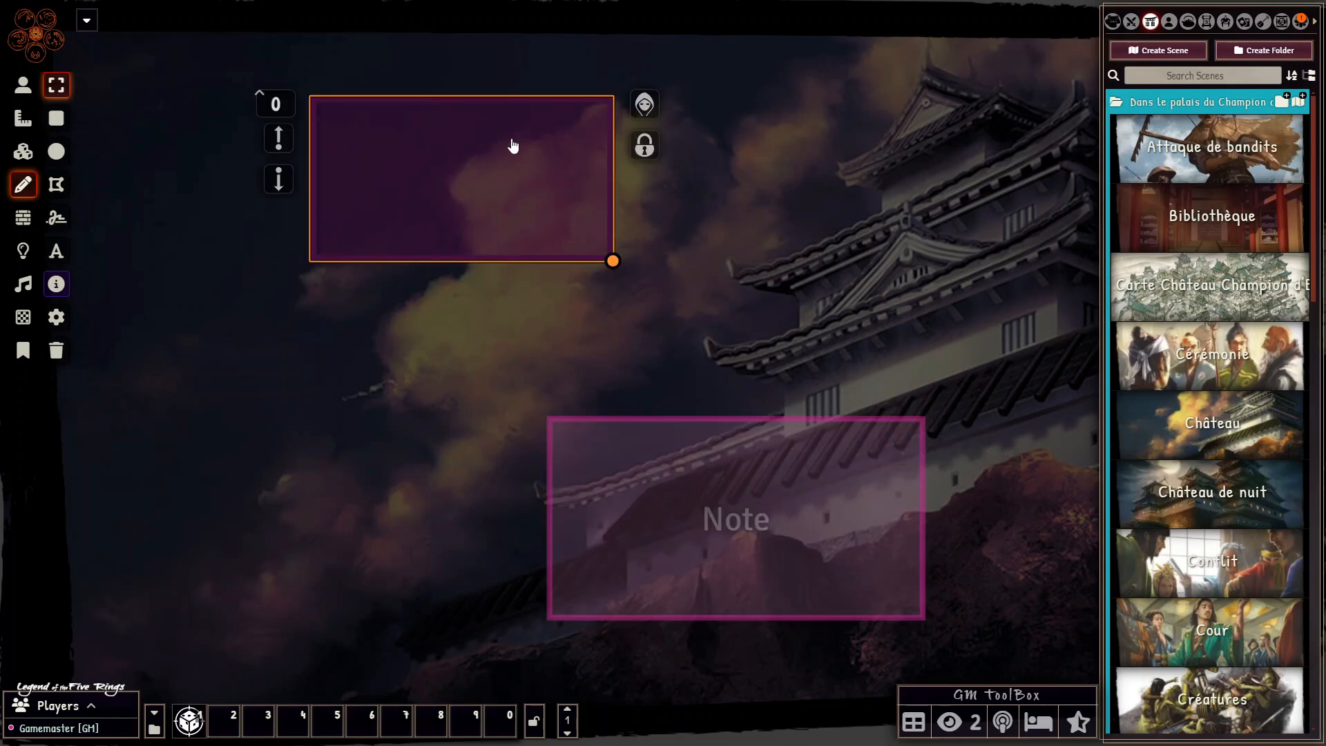
click(644, 105)
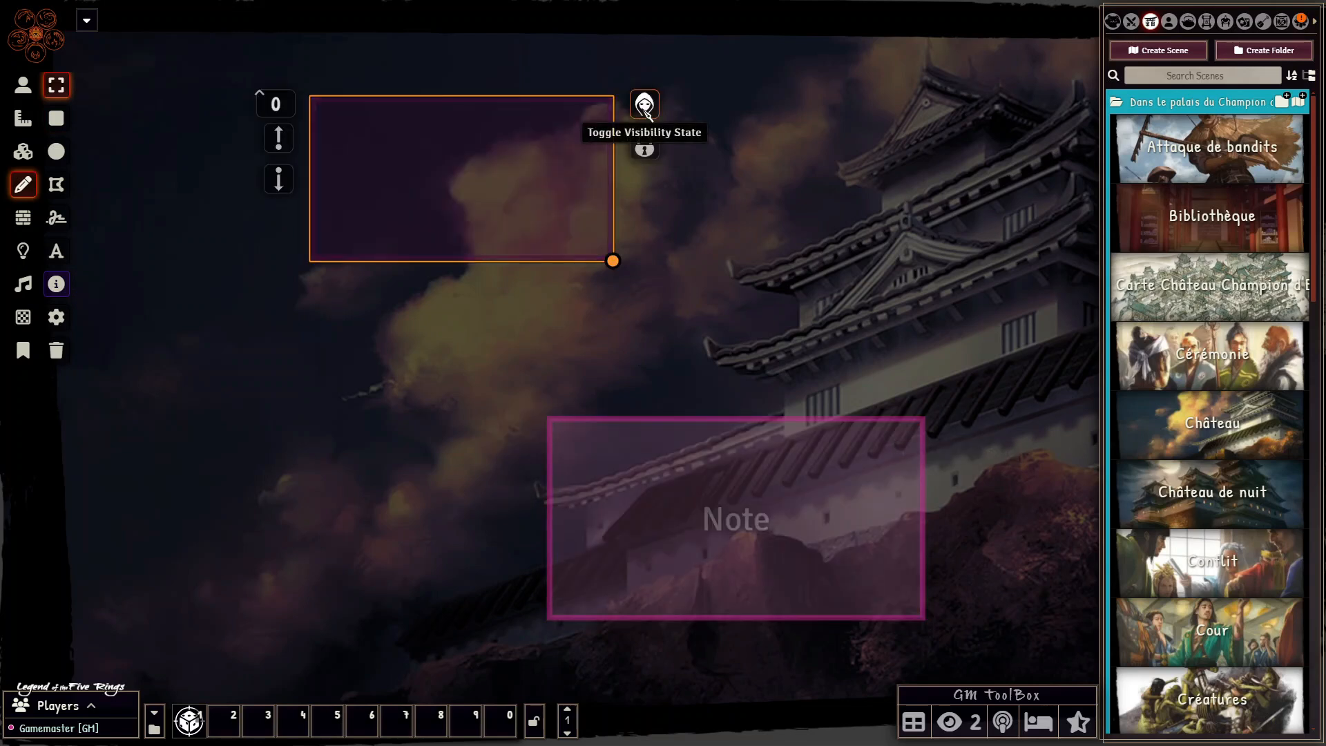
click(644, 105)
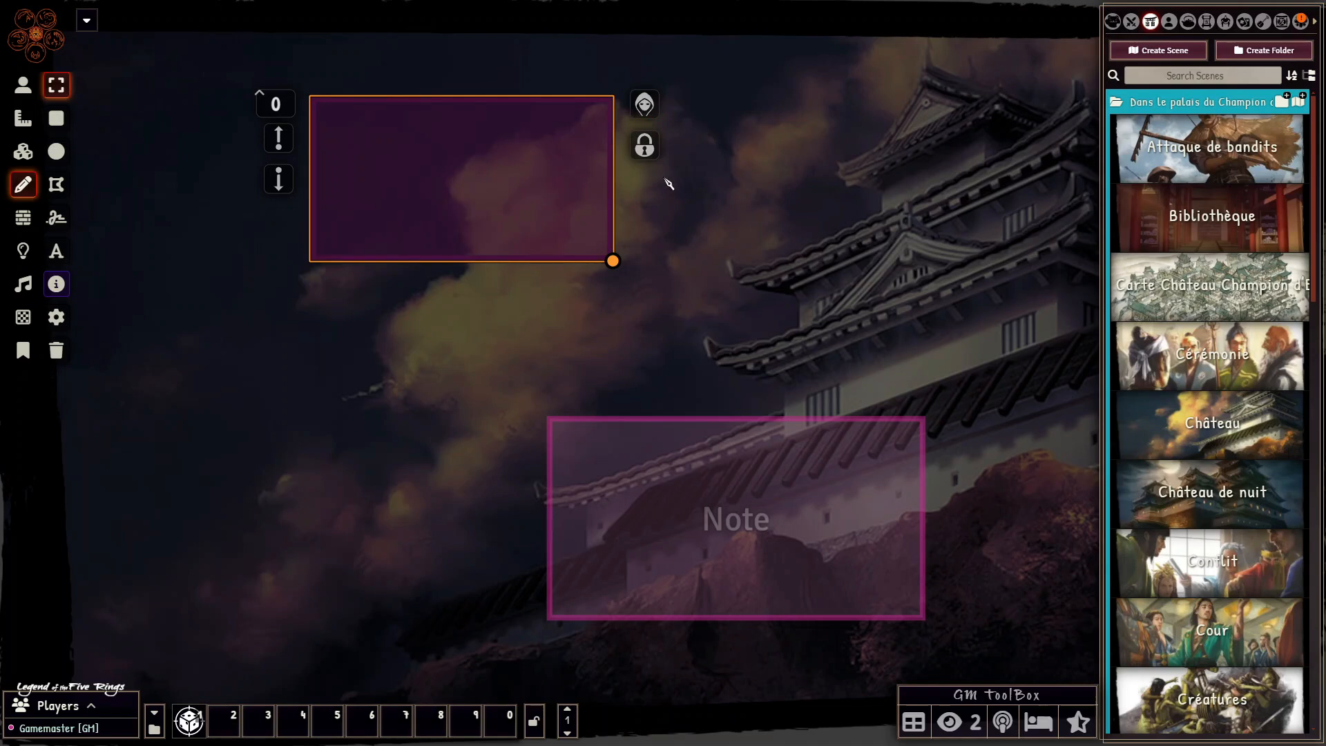
click(644, 104)
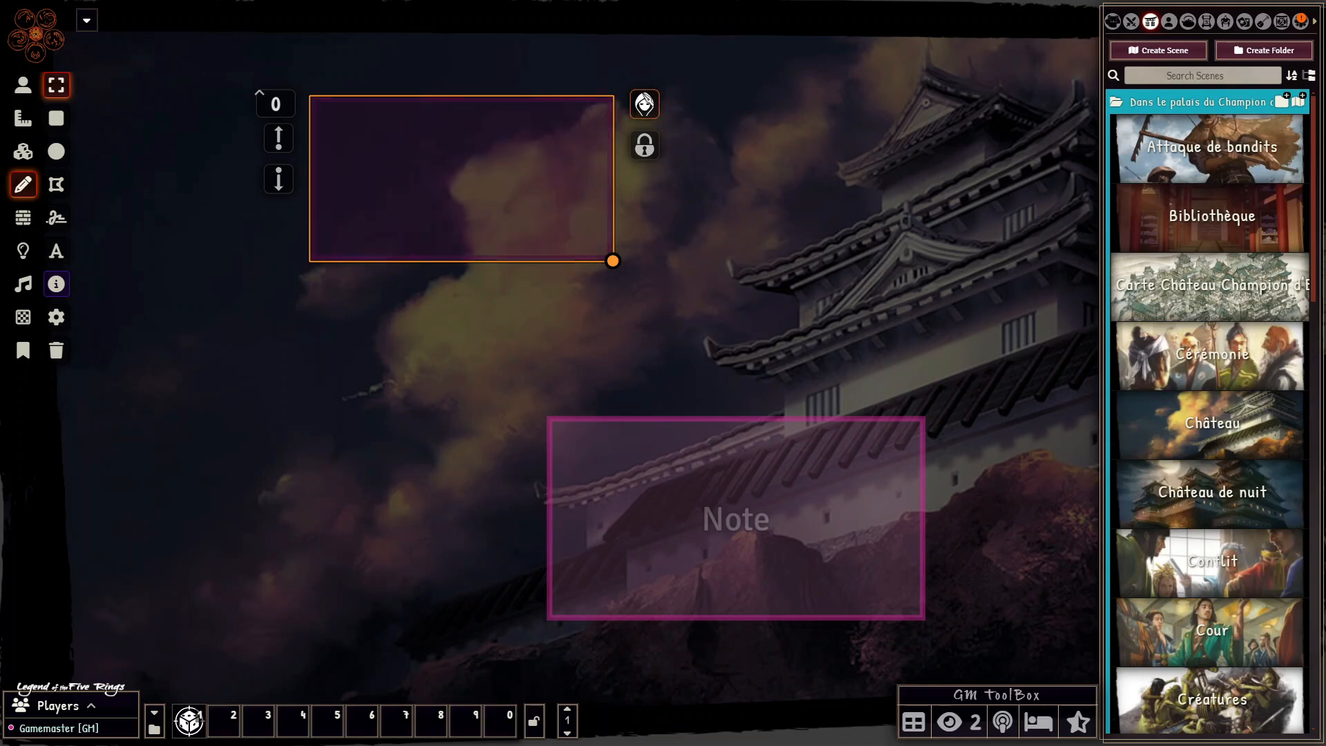